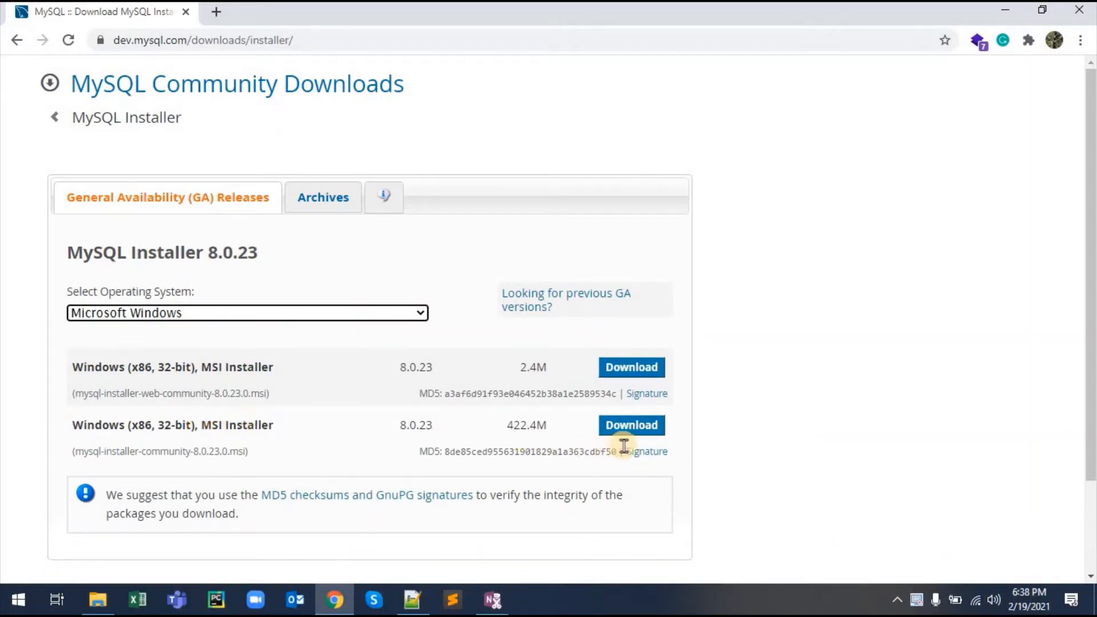
Step: Download the 422.4M MySQL Installer 8.0.23 MSI for Windows, skipping the Oracle login
{"action": "left_click", "coordinate": [631, 424]}
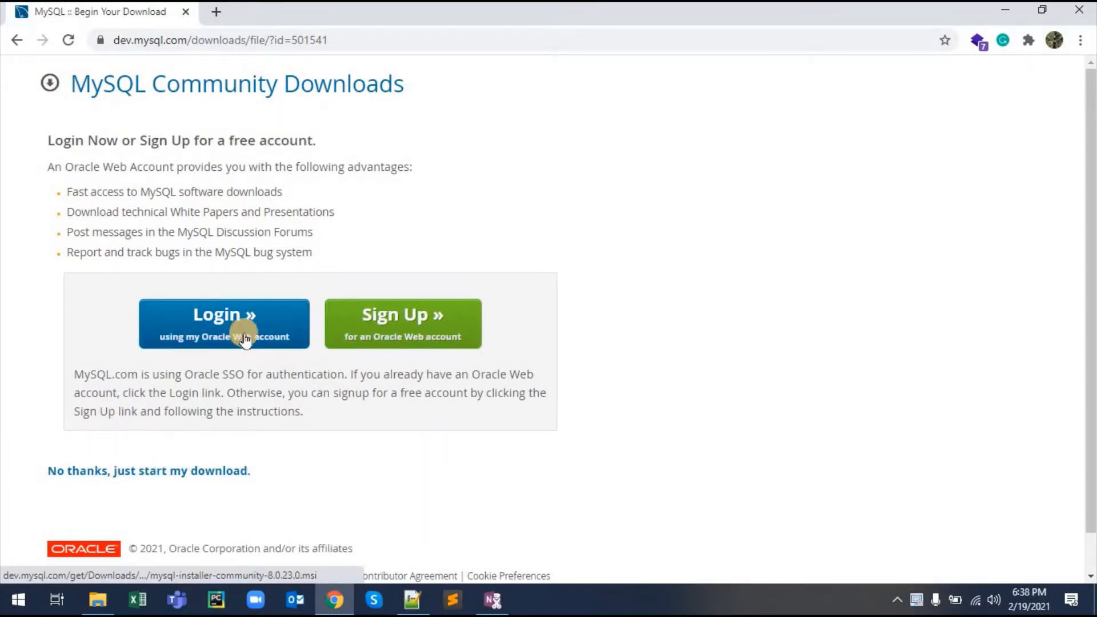
{"action": "left_click", "coordinate": [197, 471]}
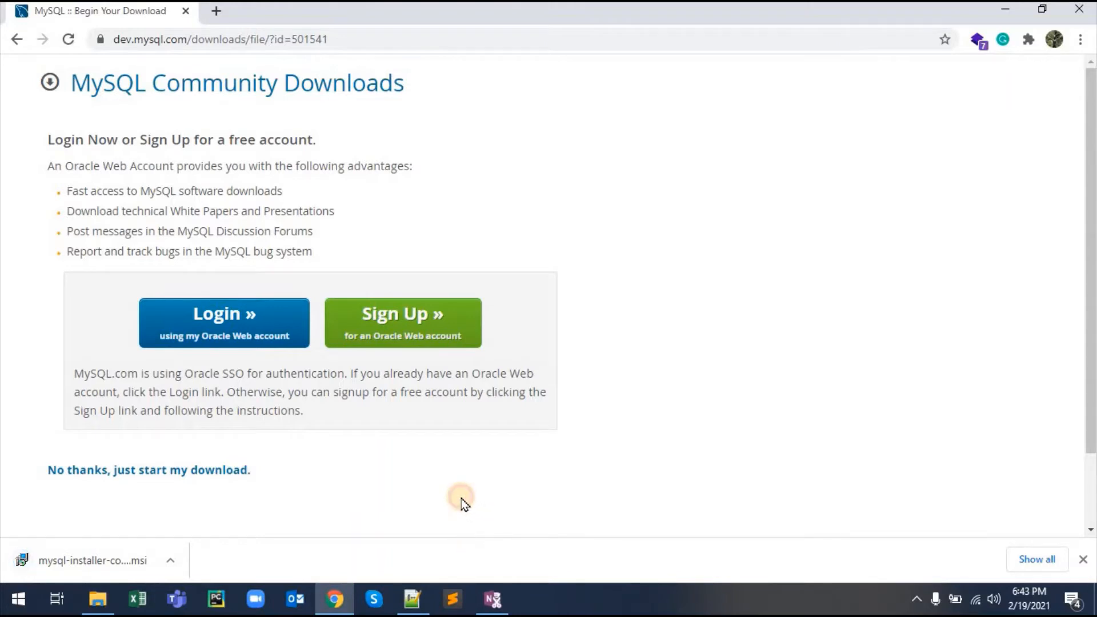
Step: Run the downloaded MySQL installer from Chrome's download bar and minimize Chrome
{"action": "left_click", "coordinate": [181, 559]}
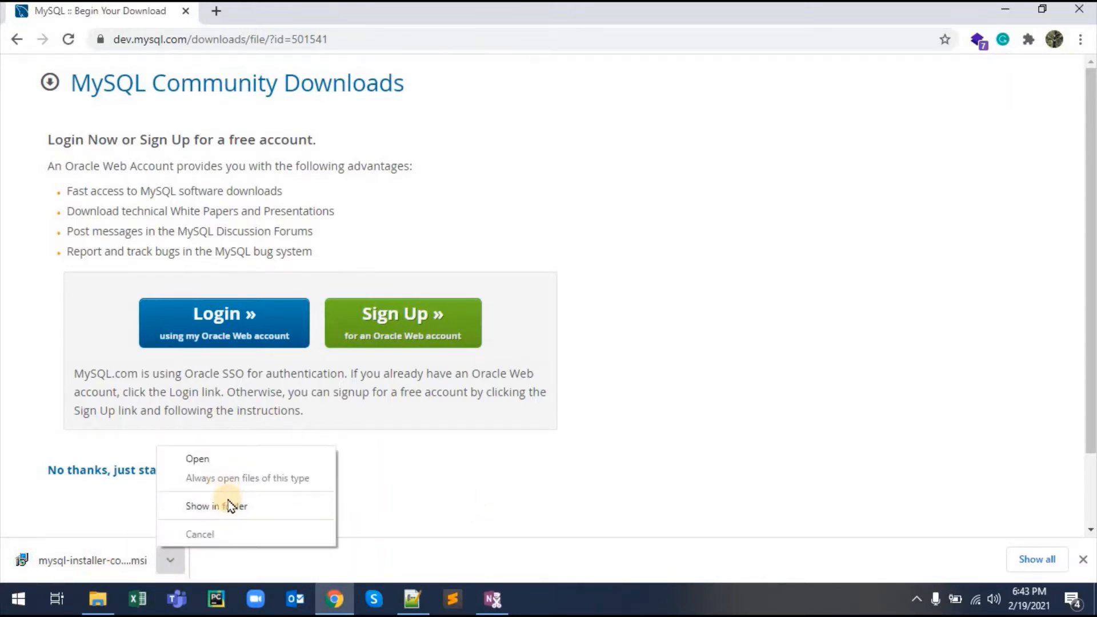
{"action": "left_click", "coordinate": [206, 459]}
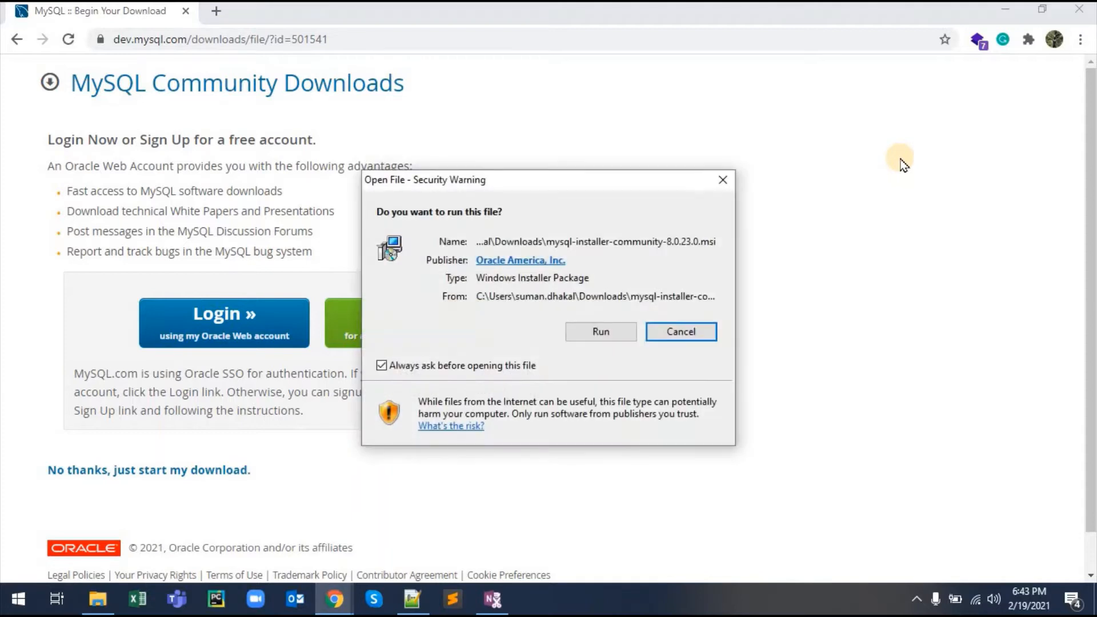
{"action": "left_click", "coordinate": [613, 335]}
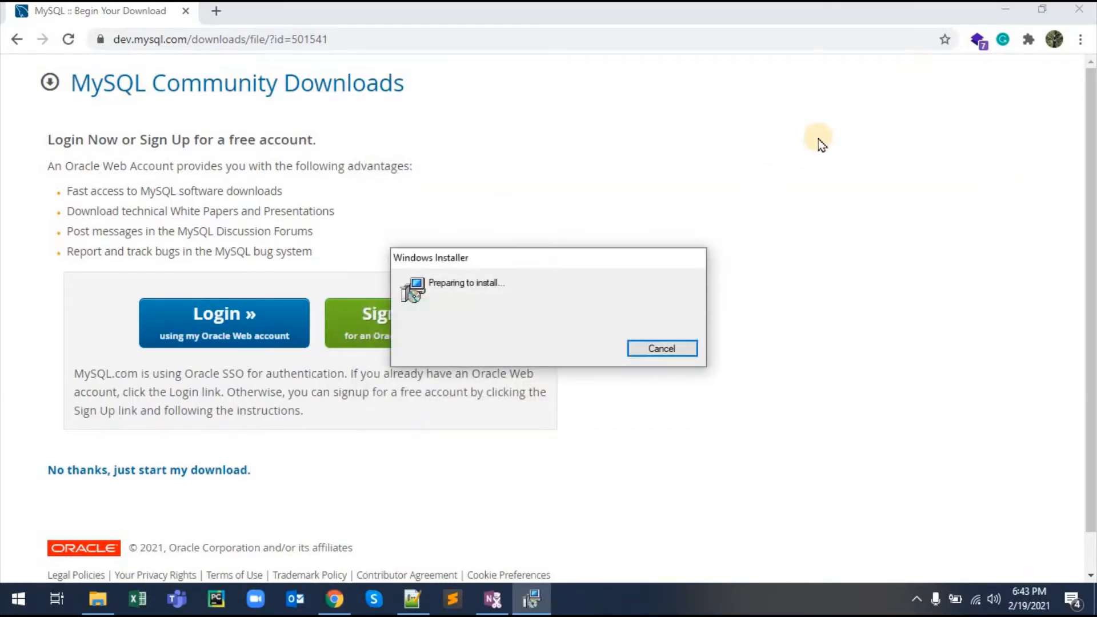
{"action": "left_click", "coordinate": [1003, 9]}
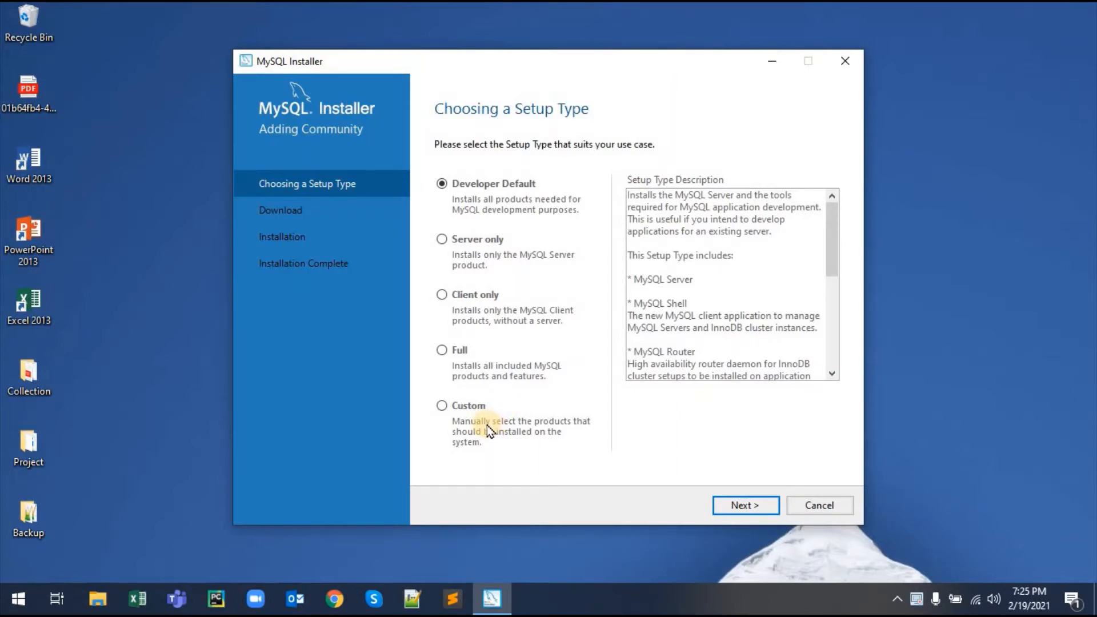
Step: Choose the Custom setup type and proceed to the Select Products page
{"action": "left_click", "coordinate": [441, 405]}
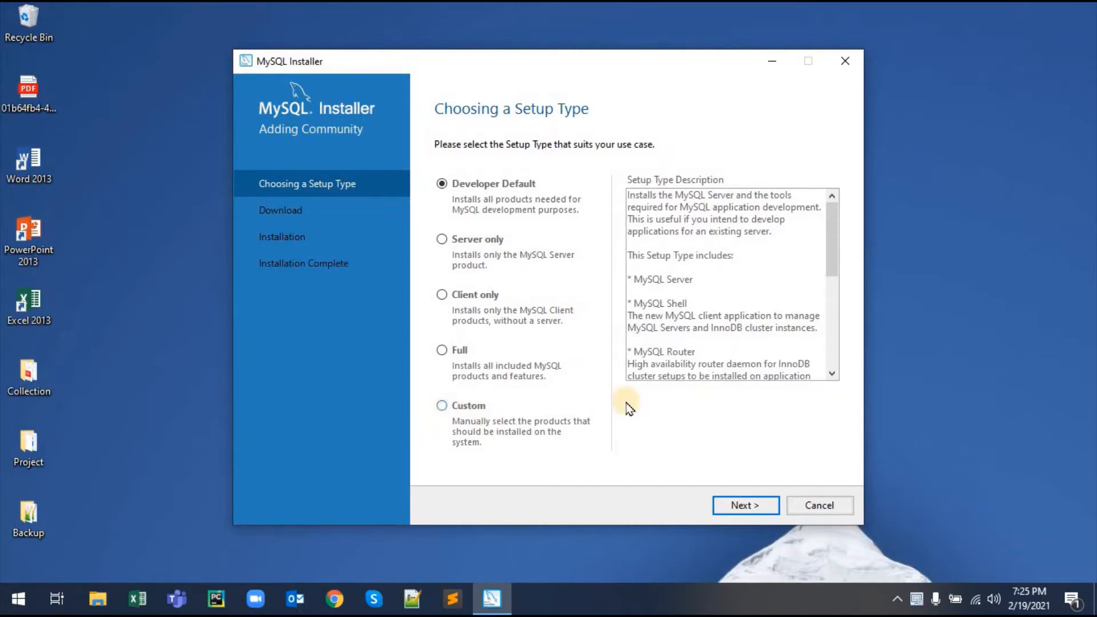
{"action": "left_click", "coordinate": [760, 511]}
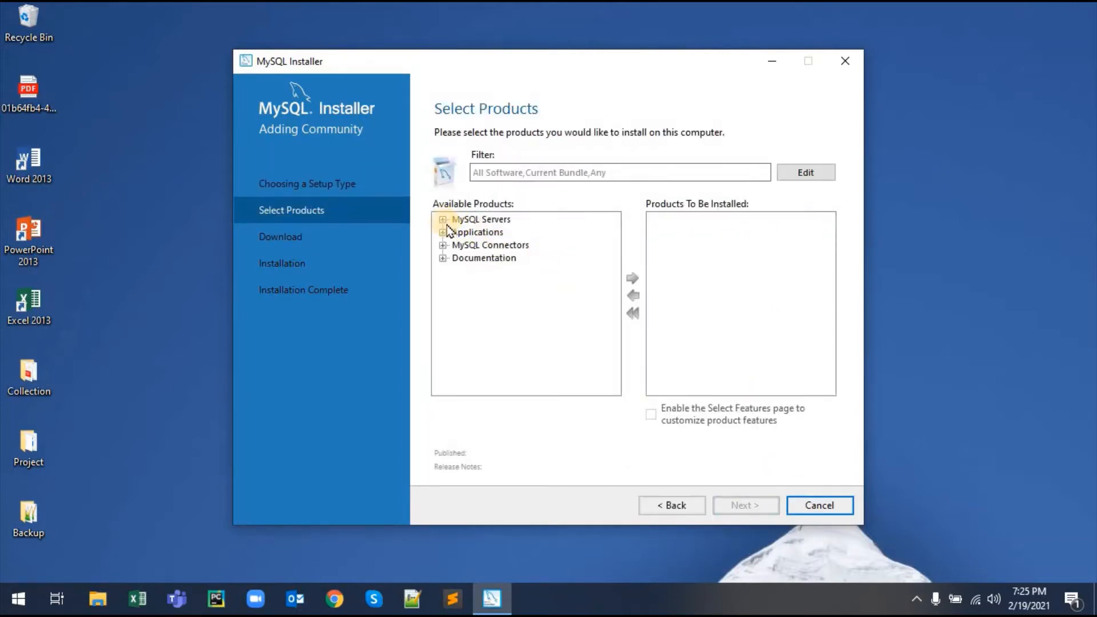
Step: Queue MySQL Server 8.0.23 X64 for installation
{"action": "left_click", "coordinate": [442, 220]}
{"action": "left_click", "coordinate": [458, 232]}
{"action": "left_click", "coordinate": [473, 244]}
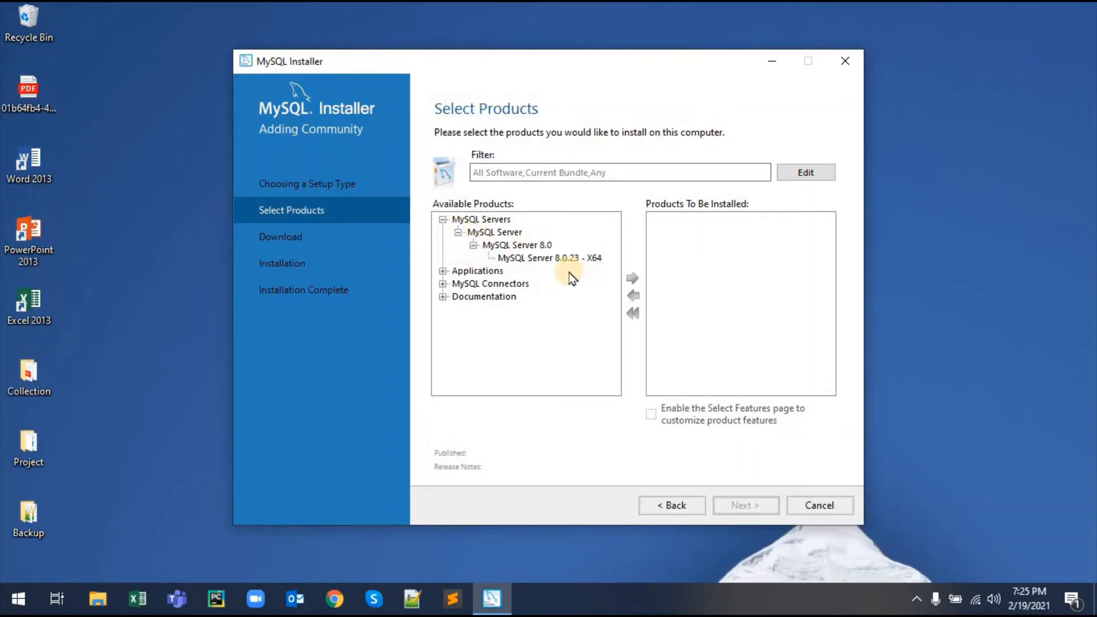
{"action": "left_click", "coordinate": [573, 258]}
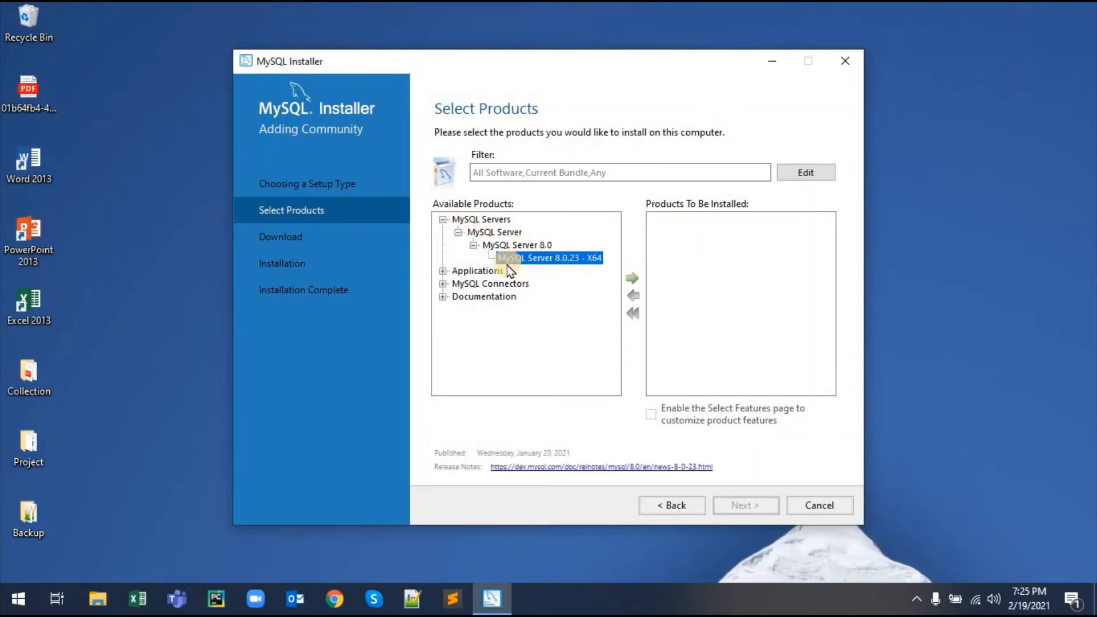
{"action": "left_click", "coordinate": [632, 278]}
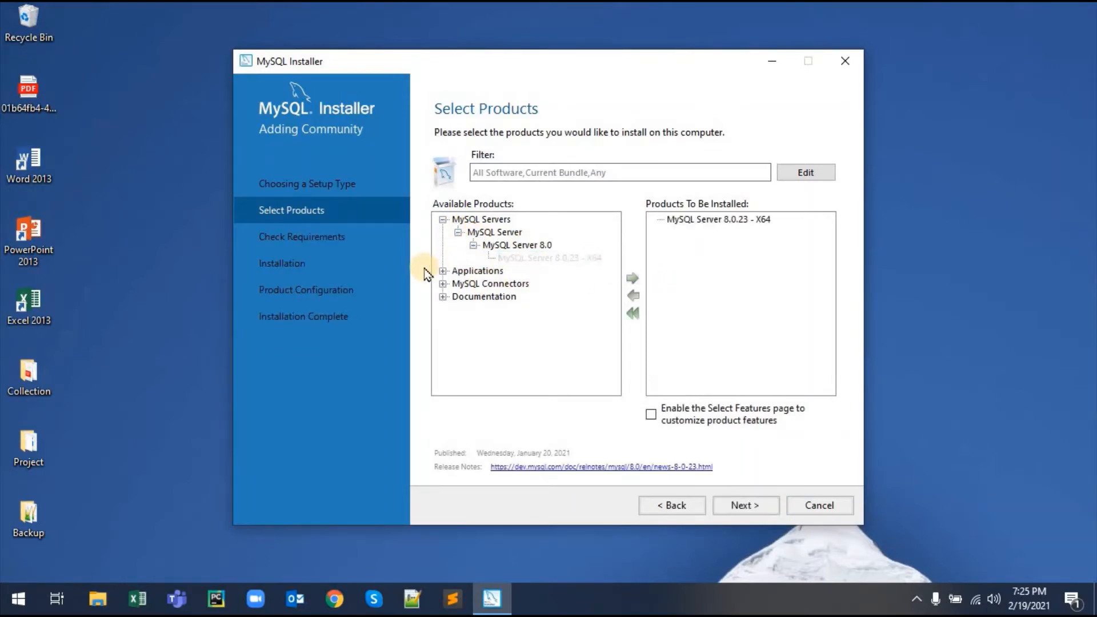
Step: Queue MySQL Workbench 8.0.23 X64 for installation
{"action": "left_click", "coordinate": [443, 271]}
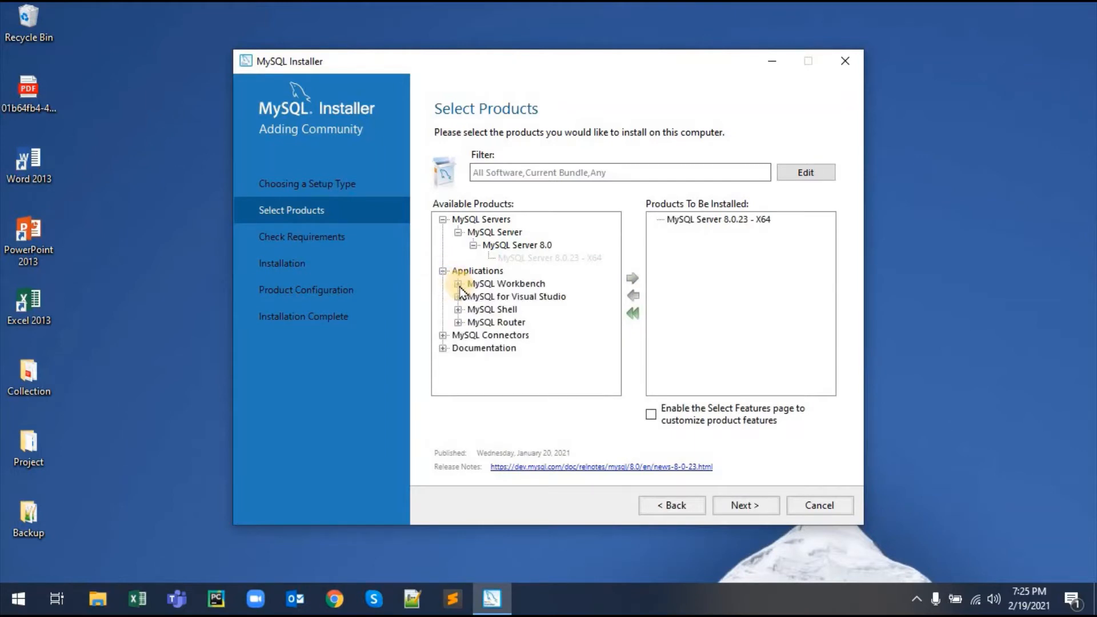
{"action": "left_click", "coordinate": [458, 283]}
{"action": "left_click", "coordinate": [473, 296]}
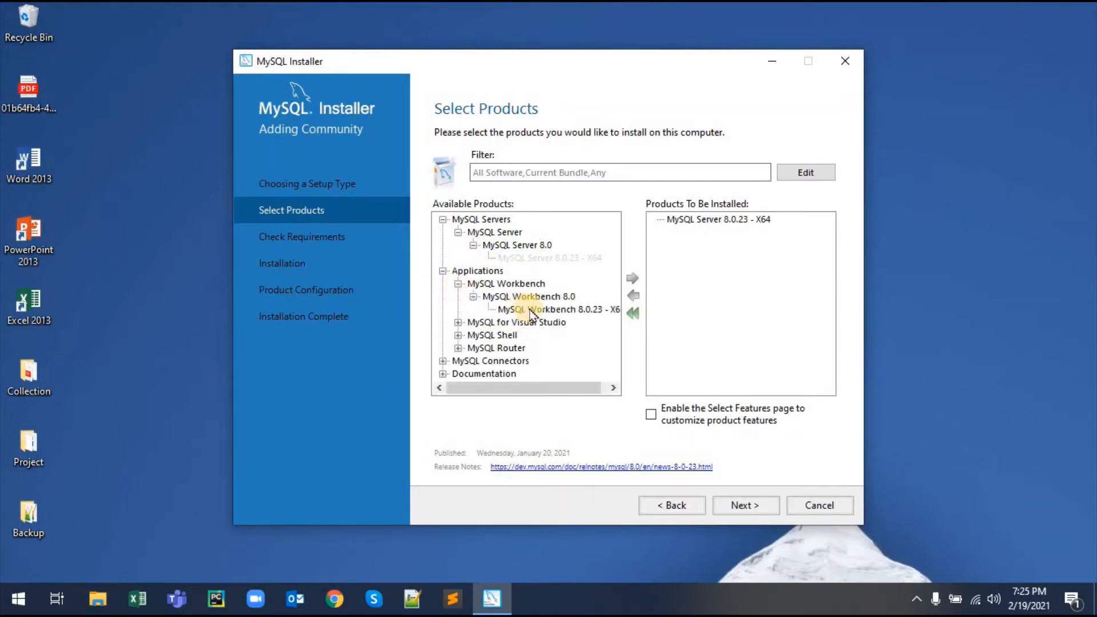
{"action": "left_click", "coordinate": [548, 309]}
{"action": "left_click", "coordinate": [631, 278]}
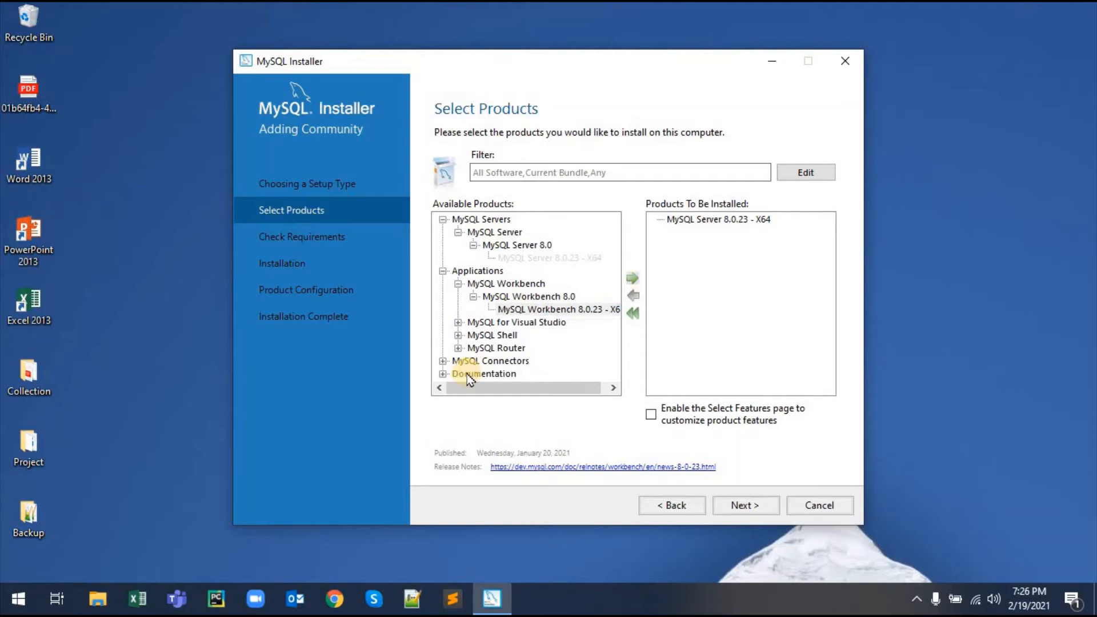
Step: Queue MySQL Shell 8.0.23 X64 for installation
{"action": "left_click", "coordinate": [457, 335]}
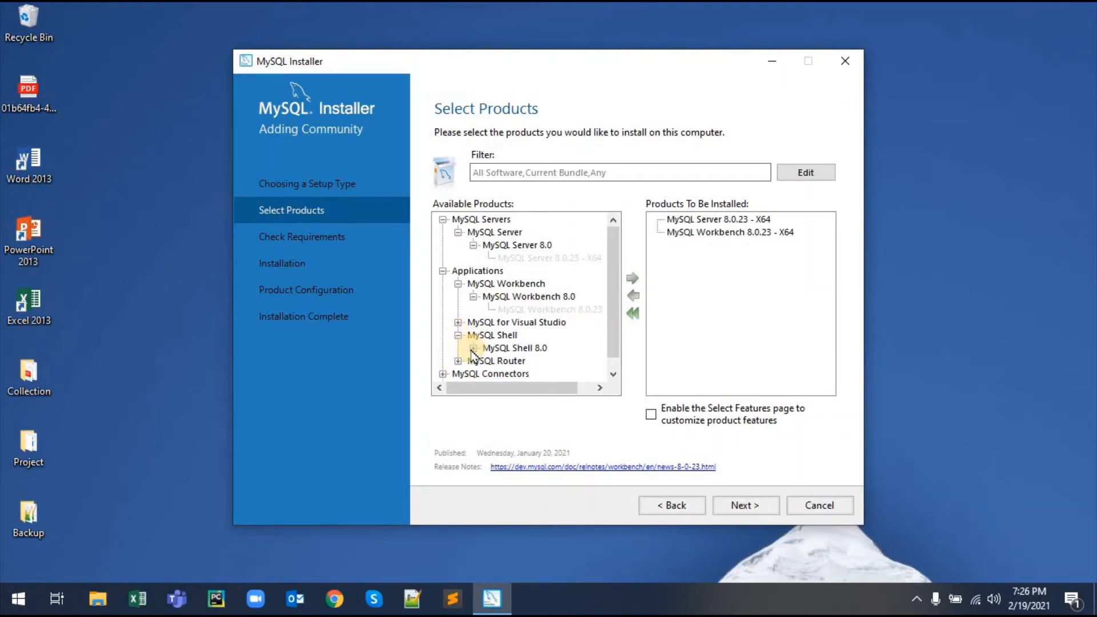
{"action": "left_click", "coordinate": [473, 348]}
{"action": "left_click", "coordinate": [517, 360]}
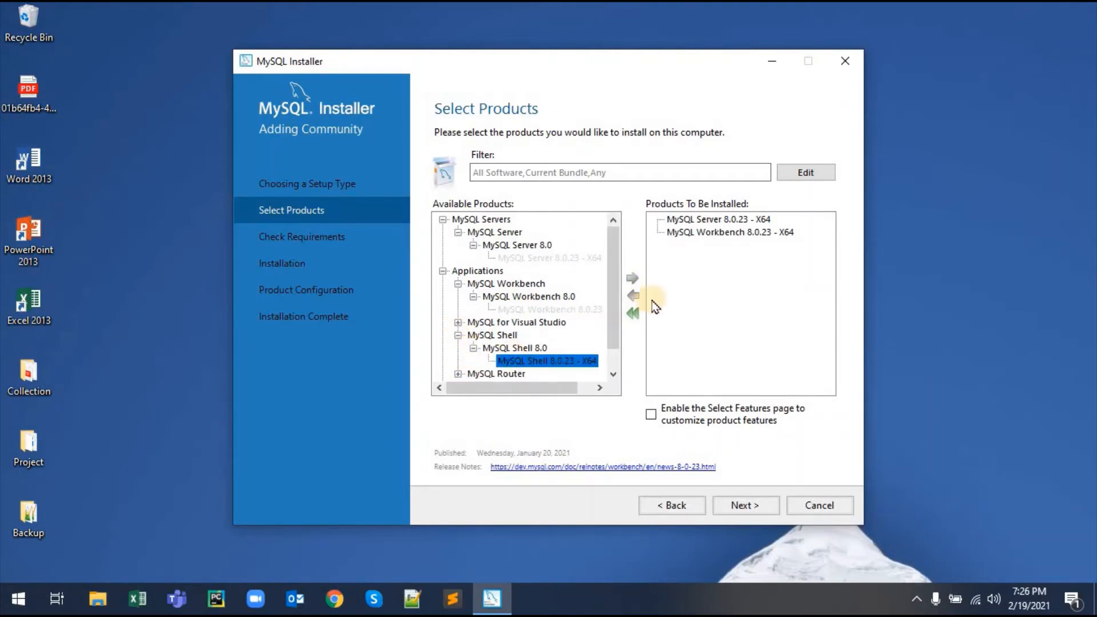
{"action": "left_click", "coordinate": [632, 280]}
Step: Select MySQL Router 8.0.23 X64 under Applications for installation
{"action": "scroll", "coordinate": [465, 343], "scroll_direction": "down", "scroll_amount": 1}
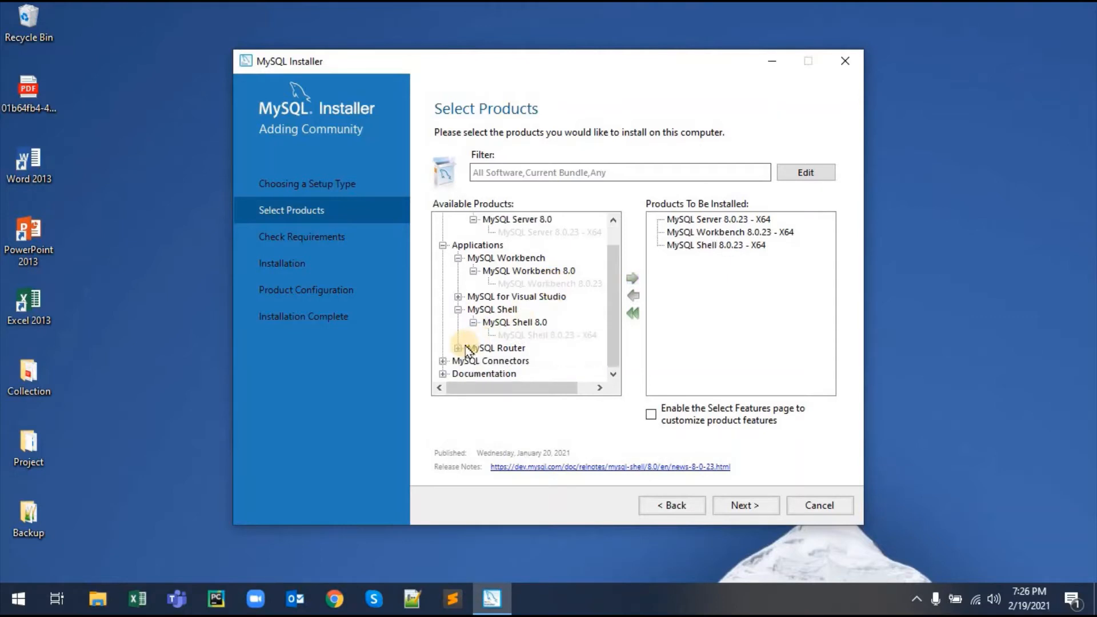
{"action": "left_click", "coordinate": [458, 348]}
{"action": "scroll", "coordinate": [469, 350], "scroll_direction": "down", "scroll_amount": 1}
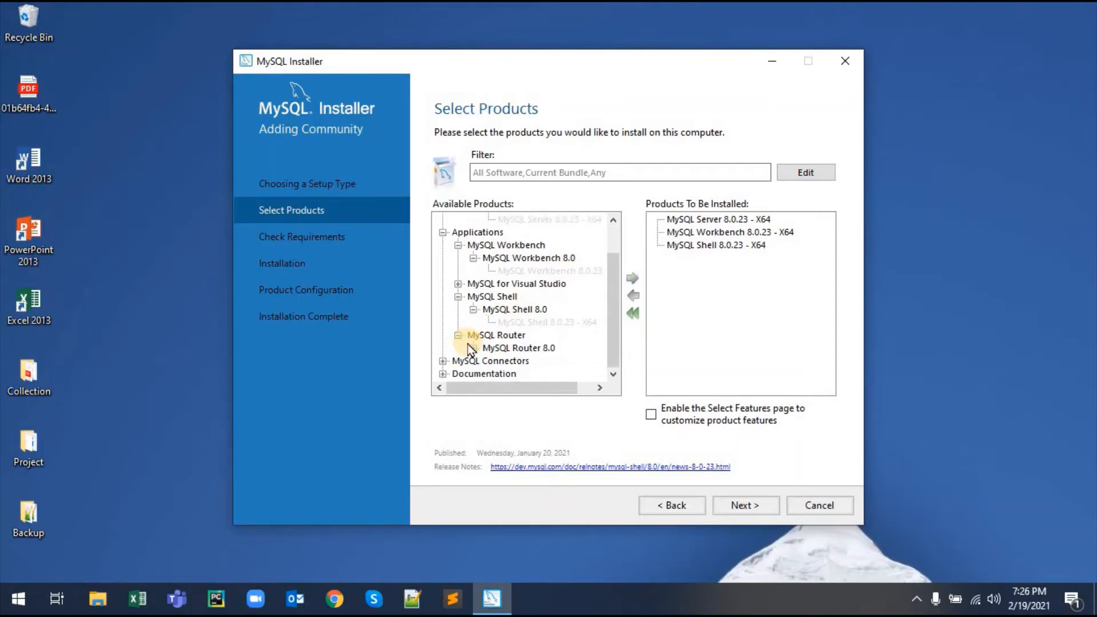
{"action": "left_click", "coordinate": [473, 348]}
{"action": "left_click", "coordinate": [591, 360]}
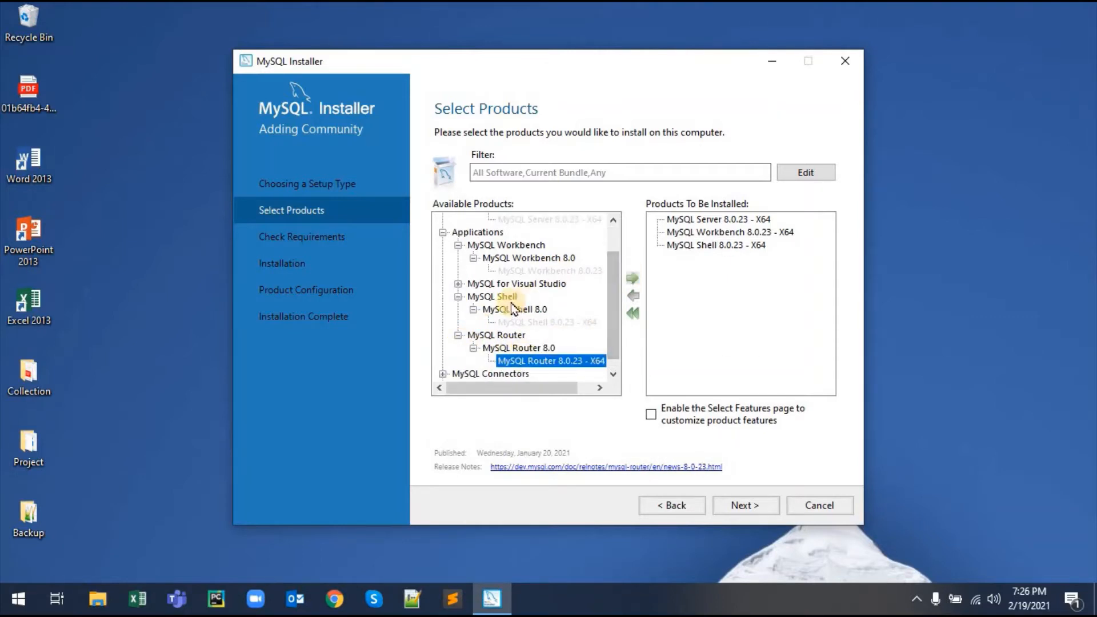
{"action": "scroll", "coordinate": [474, 343], "scroll_direction": "down", "scroll_amount": 1}
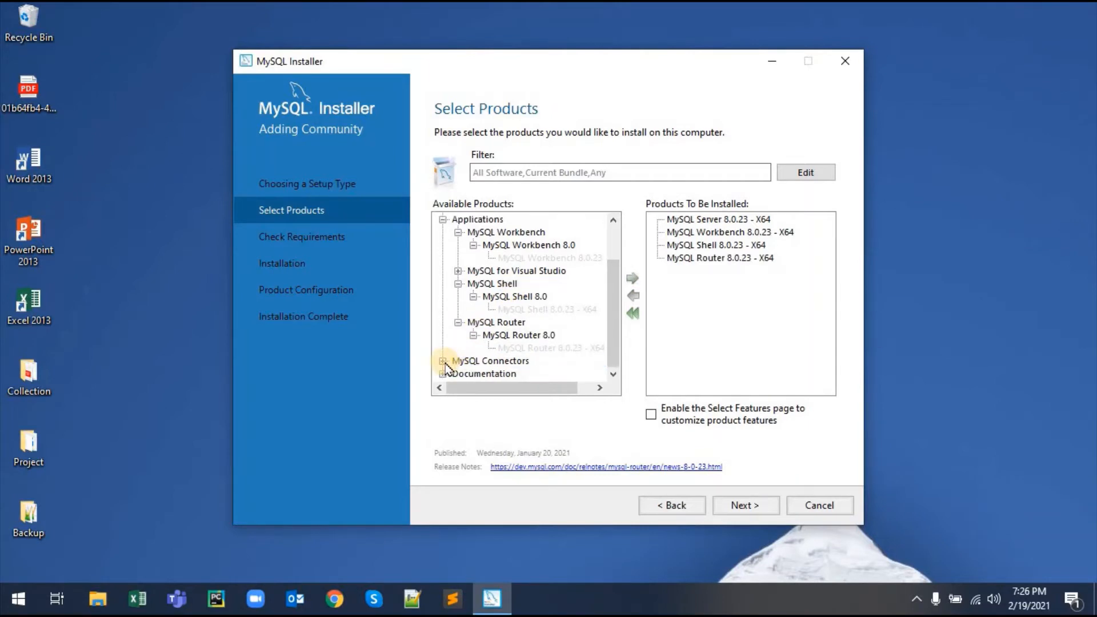
Step: Expand MySQL Connectors down to Connector/ODBC 8.0.23 X64 and select it
{"action": "left_click", "coordinate": [443, 361]}
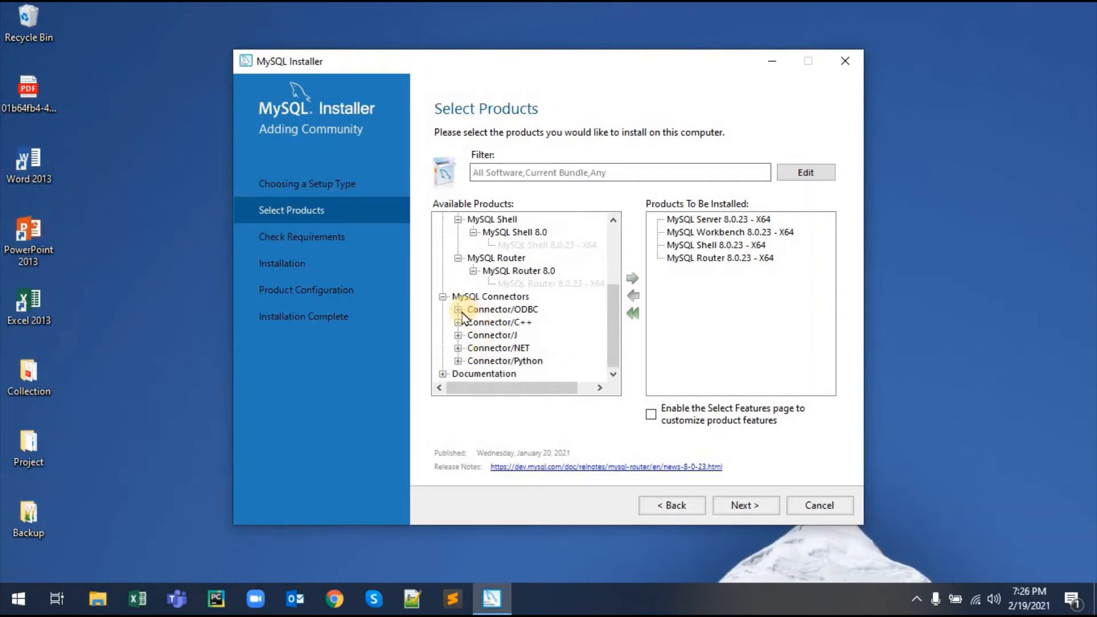
{"action": "left_click", "coordinate": [458, 309]}
{"action": "left_click", "coordinate": [486, 325]}
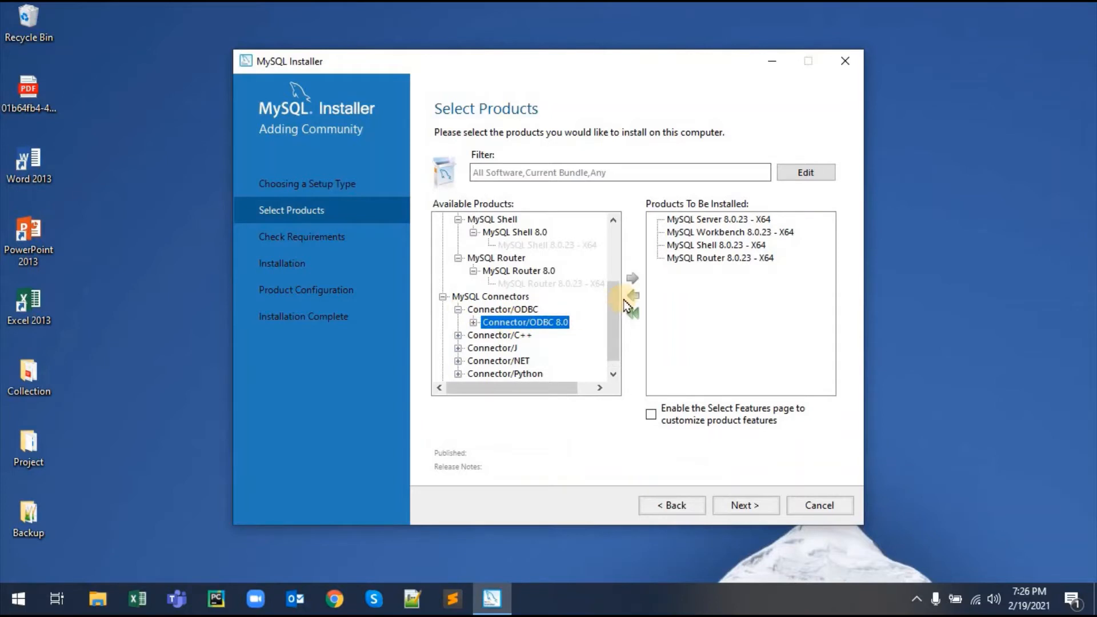
{"action": "left_click", "coordinate": [474, 323]}
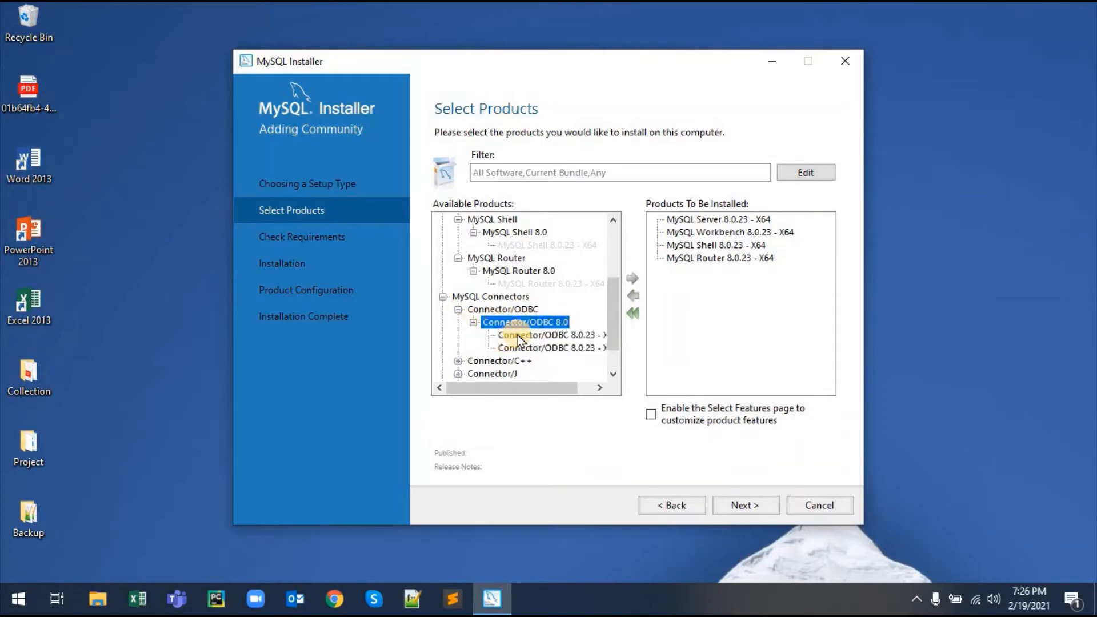
{"action": "left_click", "coordinate": [517, 337]}
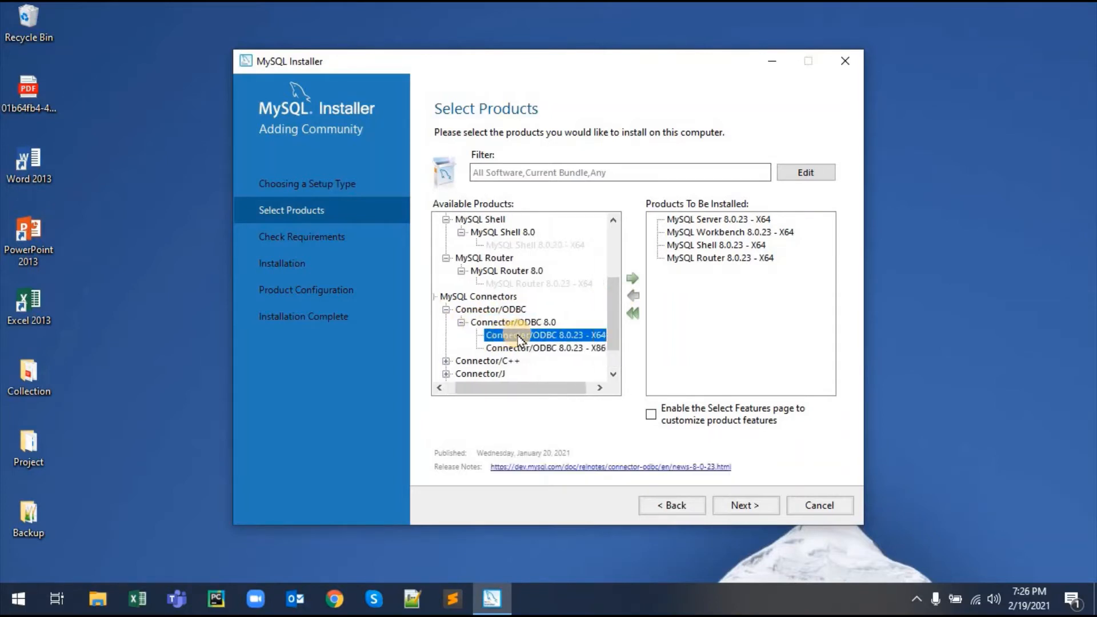
Step: Add Connector/ODBC 8.0.23 X64 to the install list
{"action": "double_click", "coordinate": [491, 330]}
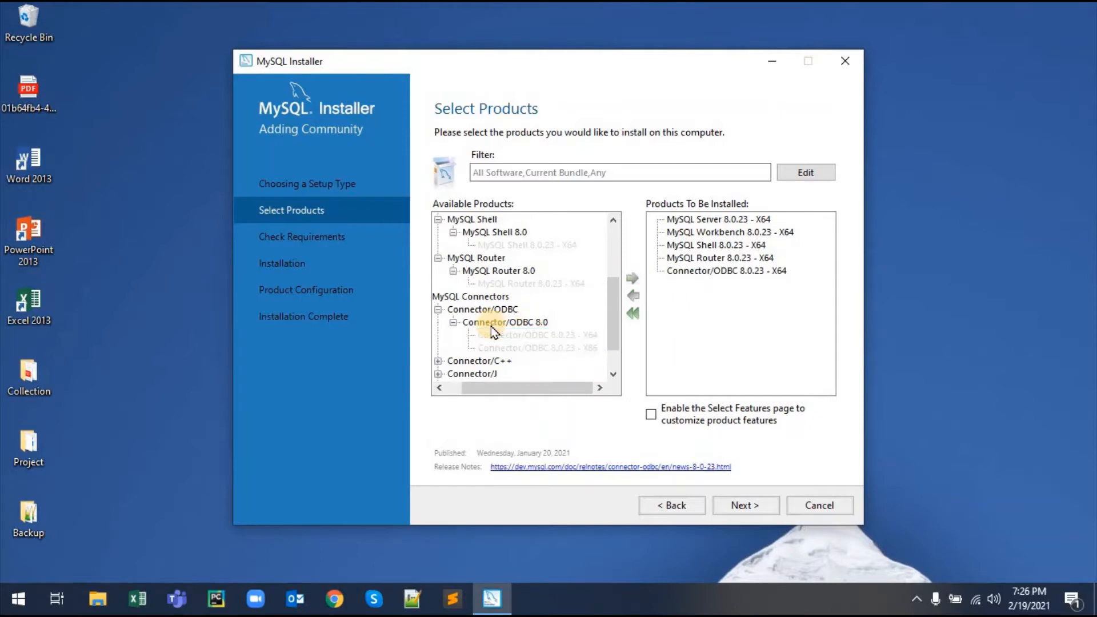
{"action": "scroll", "coordinate": [492, 328], "scroll_direction": "down", "scroll_amount": 1}
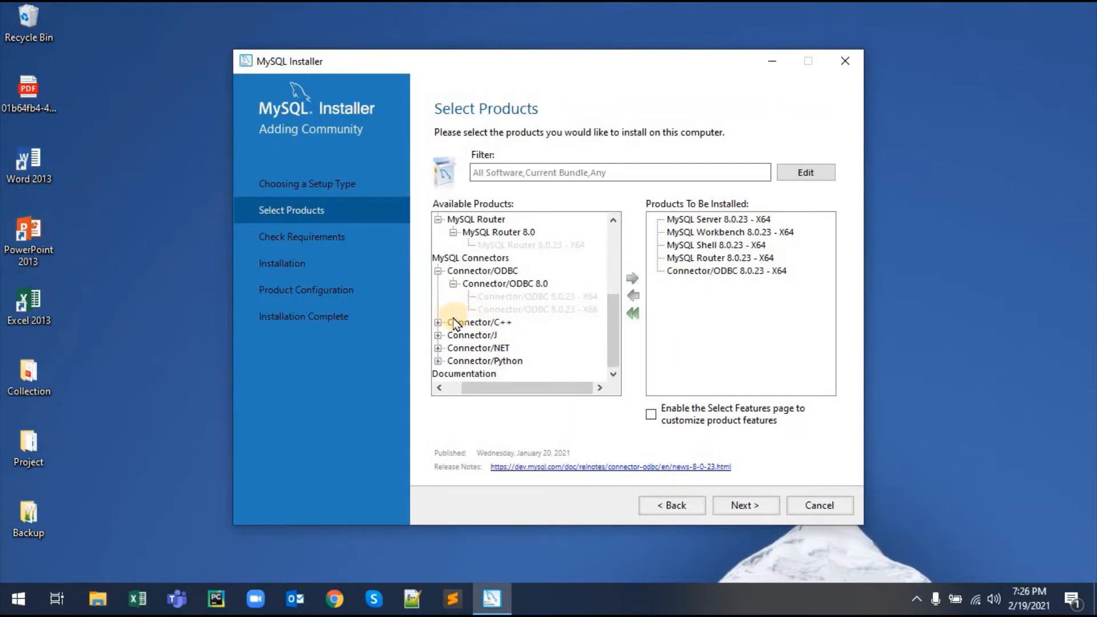
{"action": "left_click", "coordinate": [509, 309]}
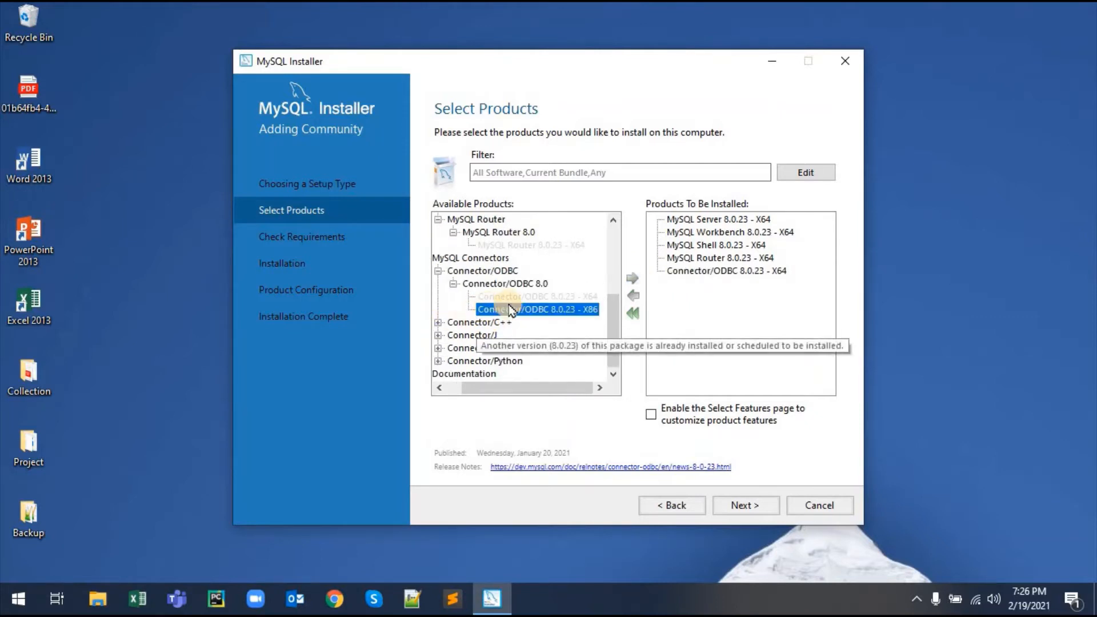
{"action": "left_click", "coordinate": [697, 275]}
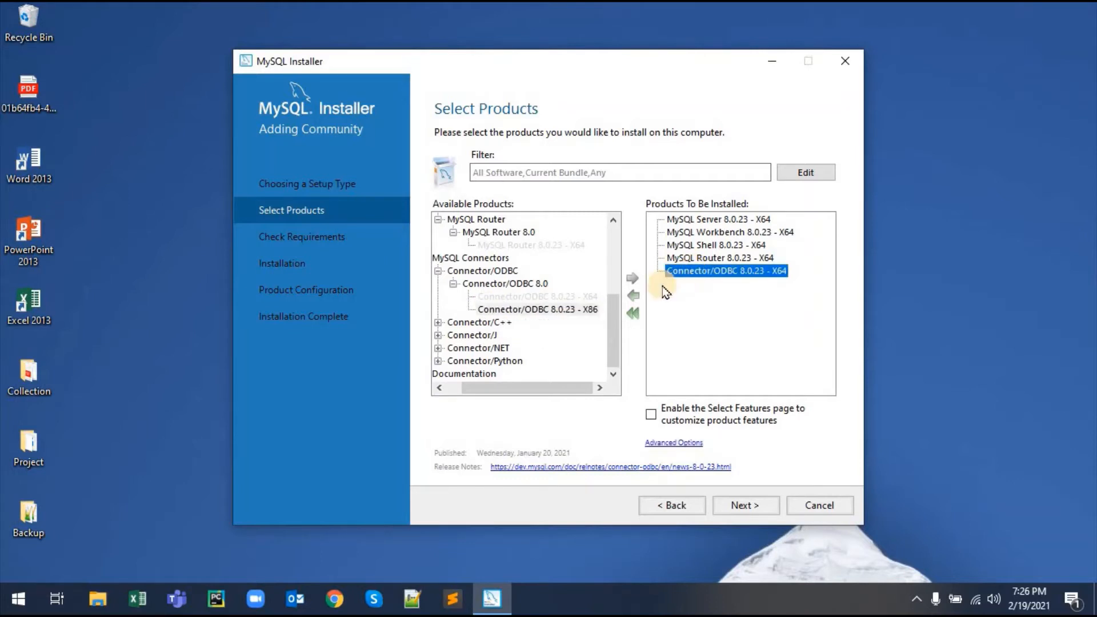
Step: Add Connector/C++ 8.0.23 X64 to the install list
{"action": "left_click", "coordinate": [438, 322]}
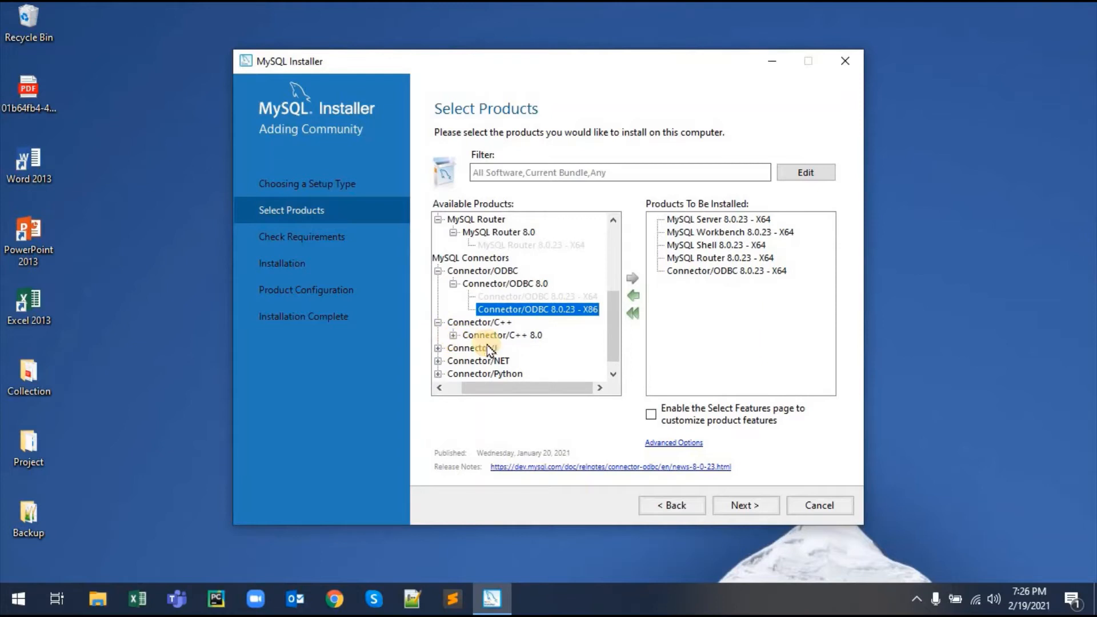
{"action": "left_click", "coordinate": [453, 336]}
{"action": "left_click", "coordinate": [524, 348]}
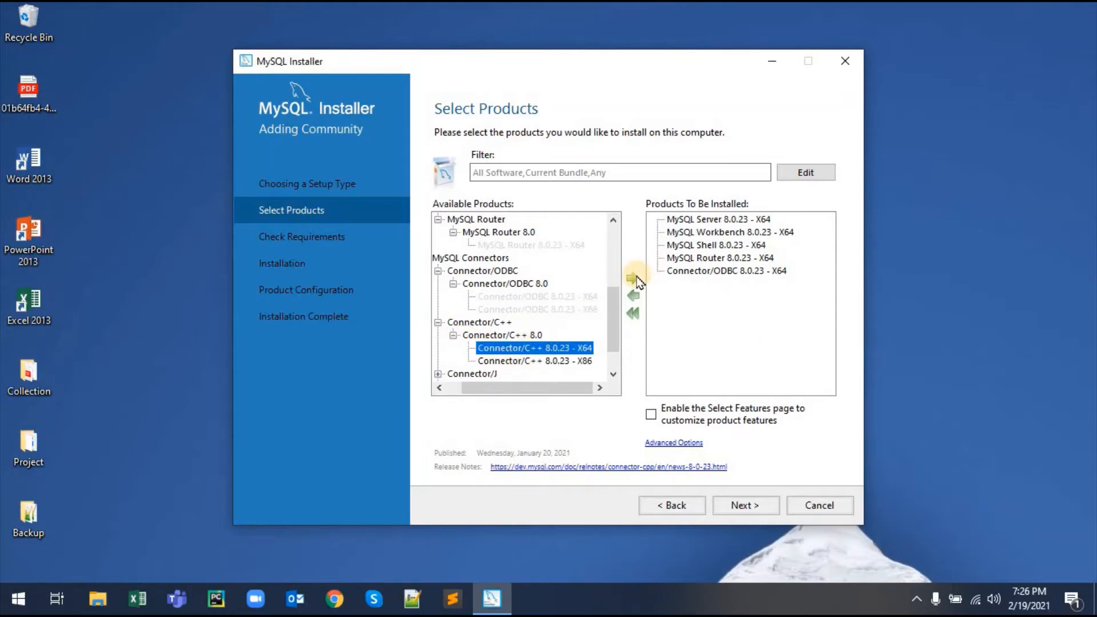
{"action": "left_click", "coordinate": [631, 278]}
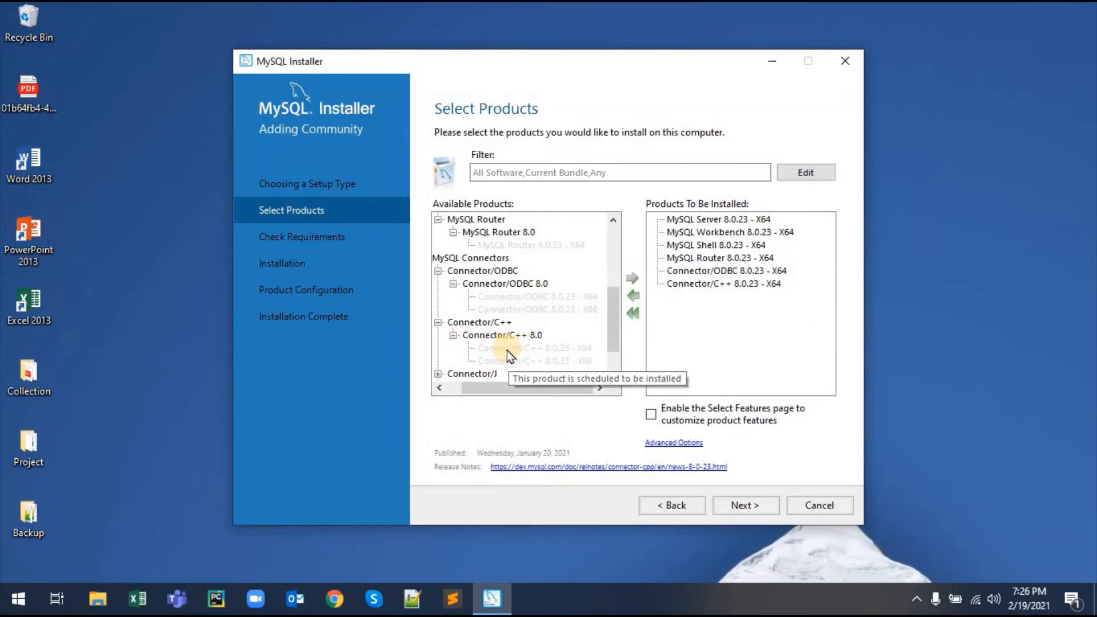
Step: Add MySQL Documentation 8.0.23 X86 to the install list
{"action": "scroll", "coordinate": [507, 352], "scroll_direction": "down", "scroll_amount": 1}
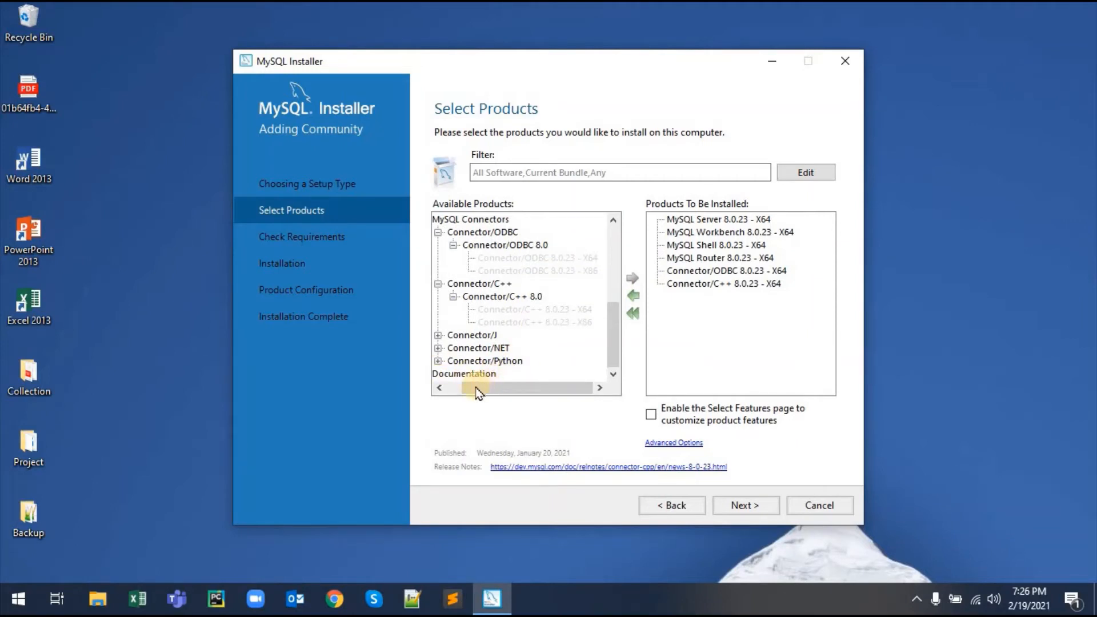
{"action": "left_click", "coordinate": [439, 387]}
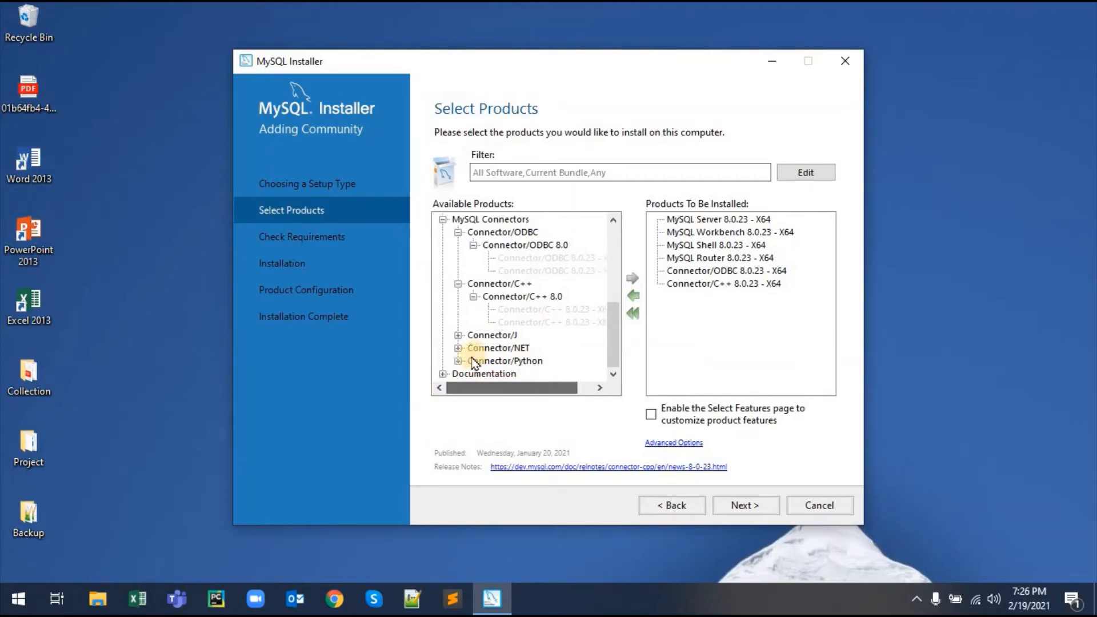
{"action": "left_click", "coordinate": [442, 373]}
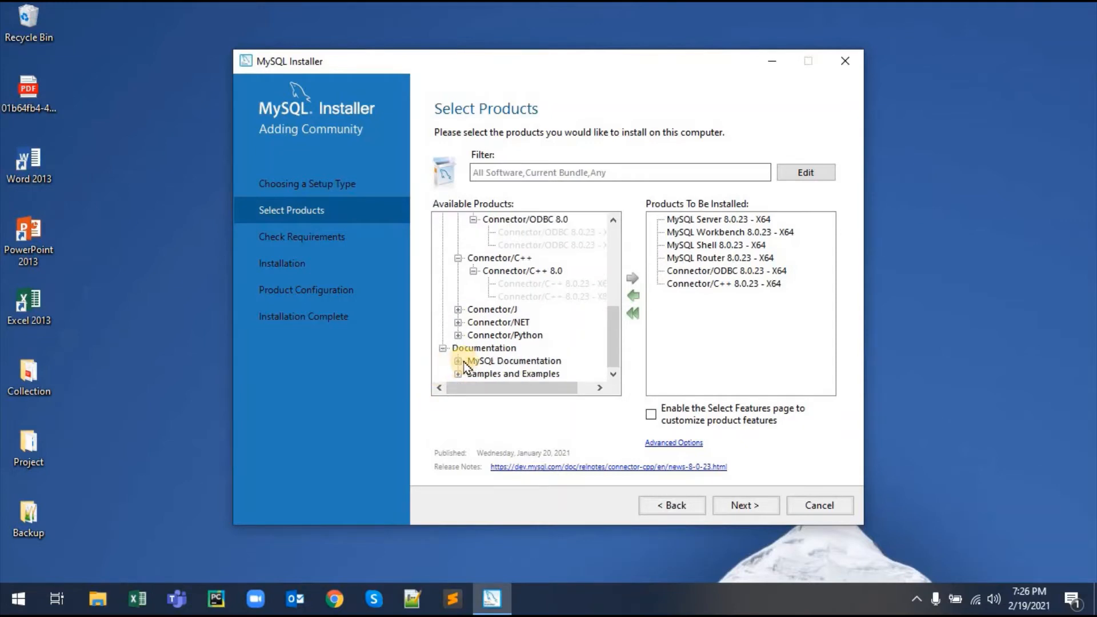
{"action": "left_click", "coordinate": [458, 361]}
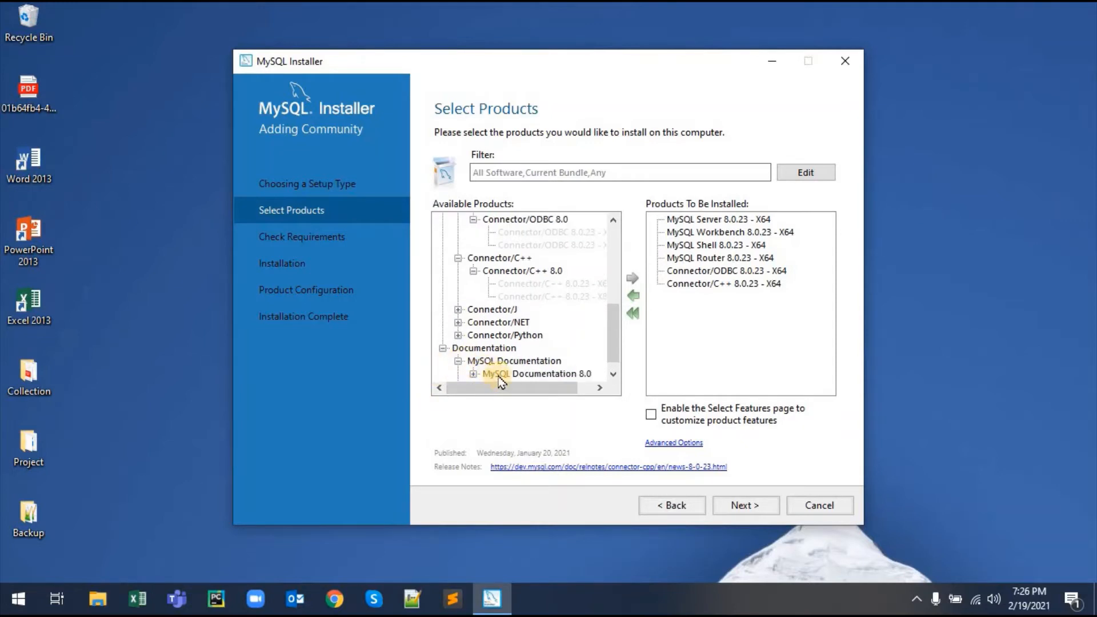
{"action": "left_click", "coordinate": [499, 375]}
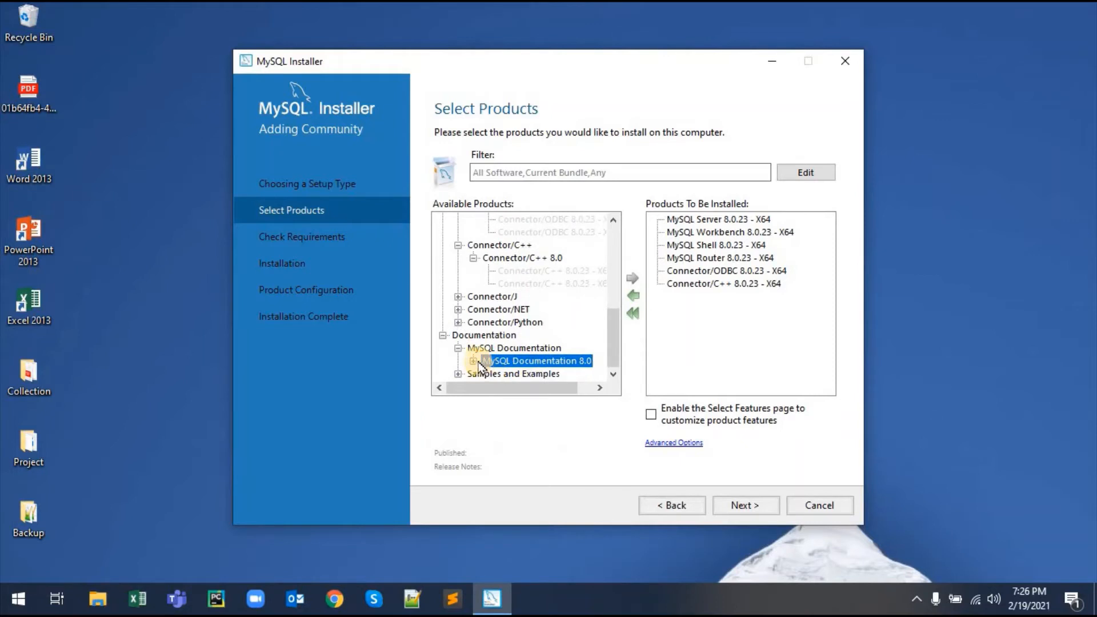
{"action": "left_click", "coordinate": [474, 361]}
{"action": "left_click", "coordinate": [516, 373]}
{"action": "left_click", "coordinate": [637, 282]}
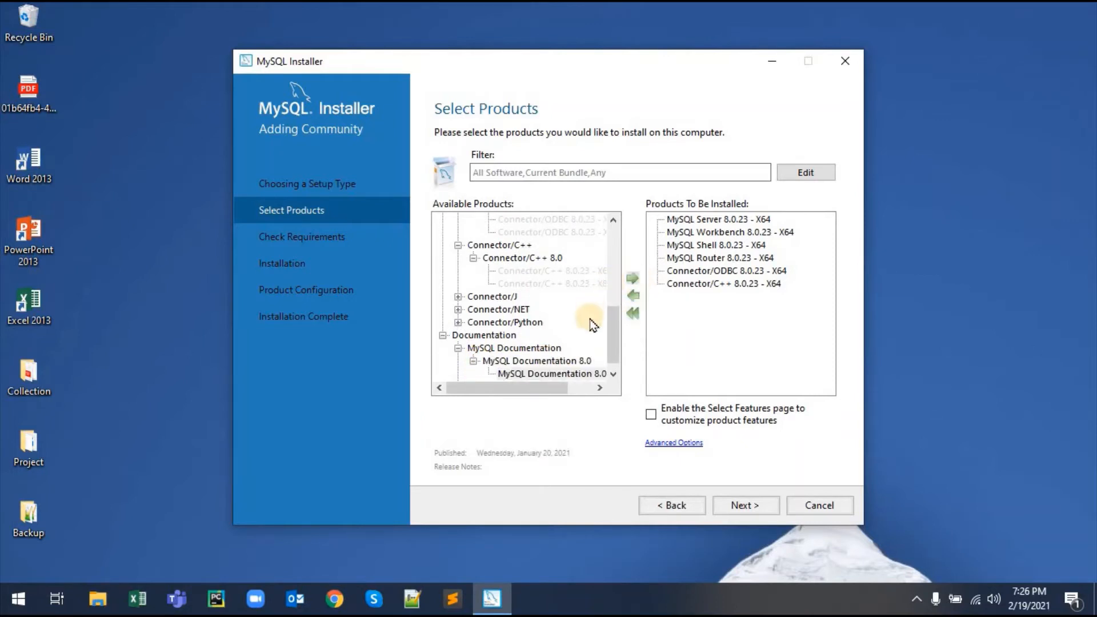
Step: Add Samples and Examples 8.0.23 X86 and proceed to the requirements check
{"action": "scroll", "coordinate": [463, 375], "scroll_direction": "down", "scroll_amount": 1}
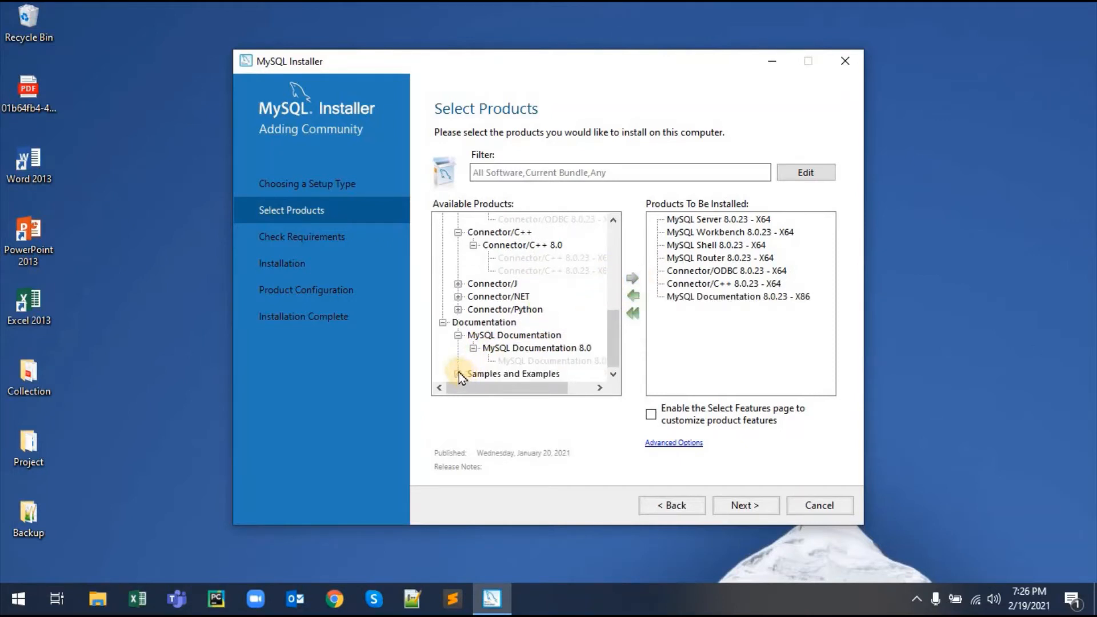
{"action": "left_click", "coordinate": [459, 374]}
{"action": "left_click", "coordinate": [474, 373]}
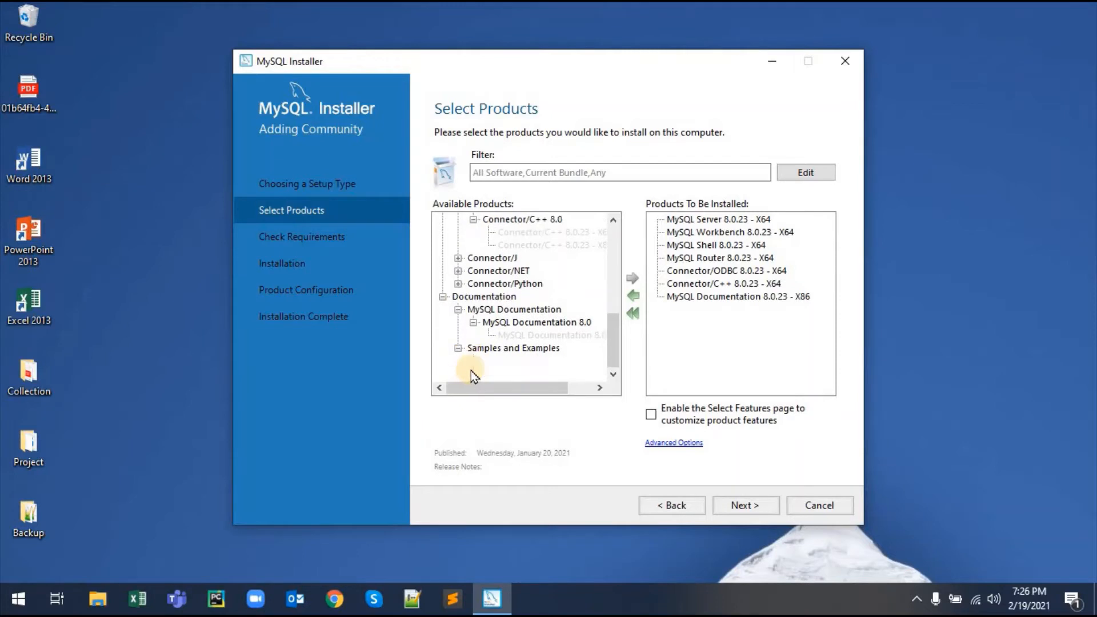
{"action": "left_click", "coordinate": [519, 372]}
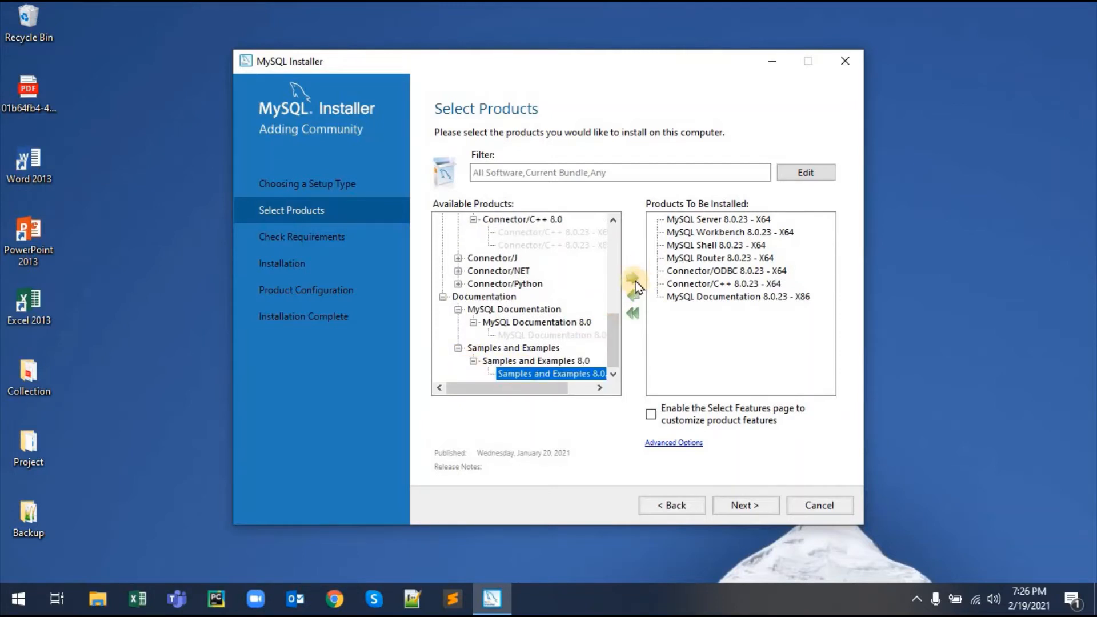
{"action": "left_click", "coordinate": [632, 280]}
{"action": "left_click", "coordinate": [730, 508]}
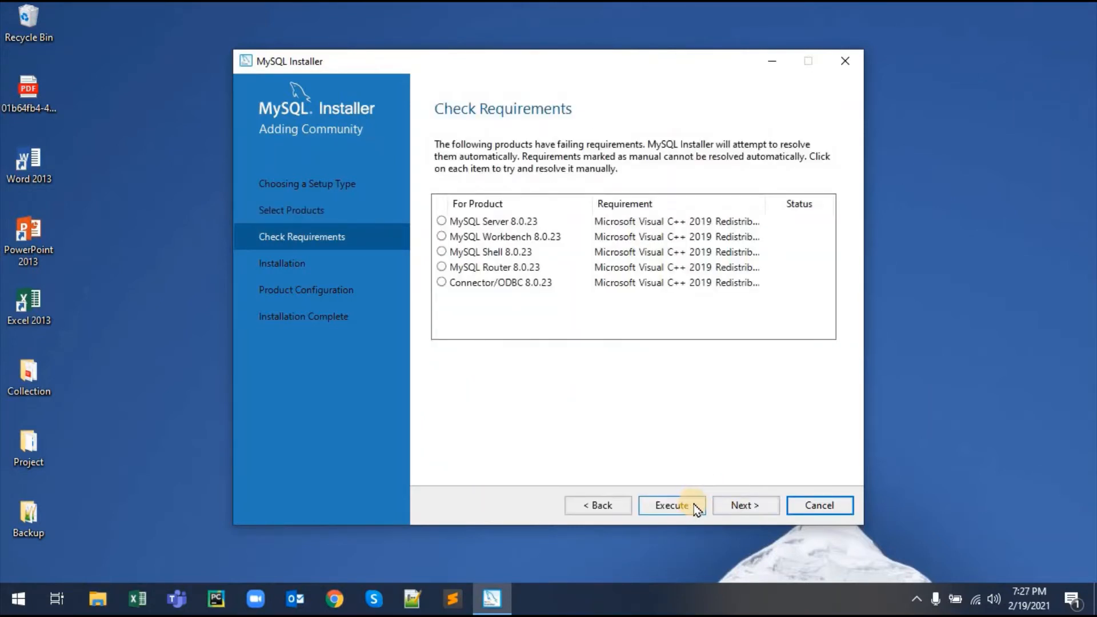
Step: Execute the requirements check to launch the Visual C++ 2015-2019 Redistributable setup
{"action": "left_click", "coordinate": [696, 507]}
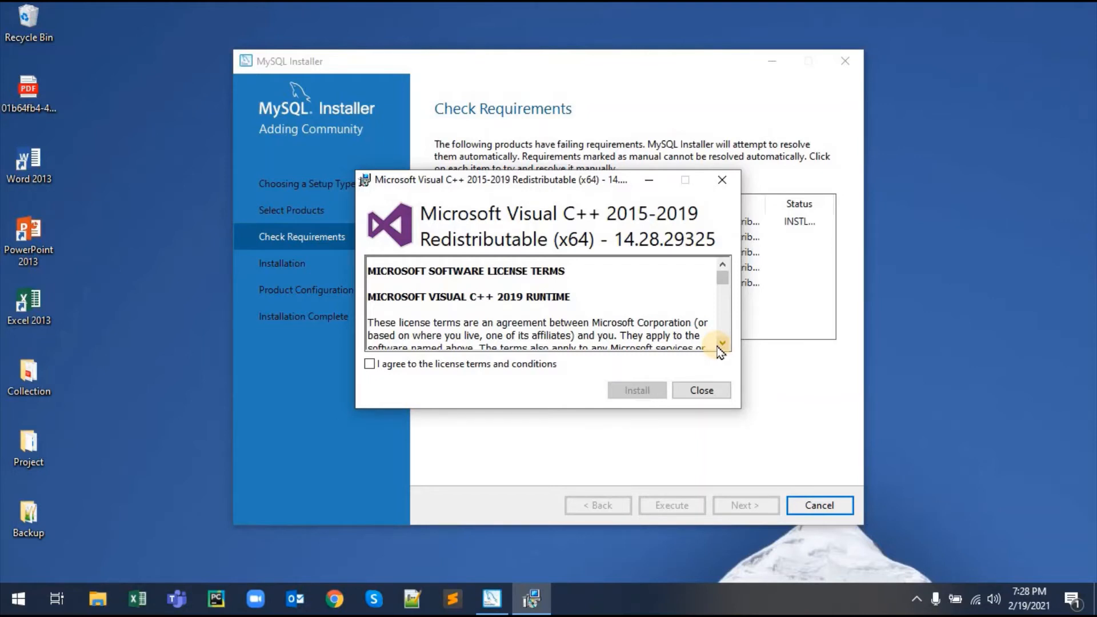
Step: Accept the license, install the Visual C++ 2015-2019 x64 redistributable, and close its setup
{"action": "left_click", "coordinate": [370, 364]}
{"action": "left_click", "coordinate": [615, 391]}
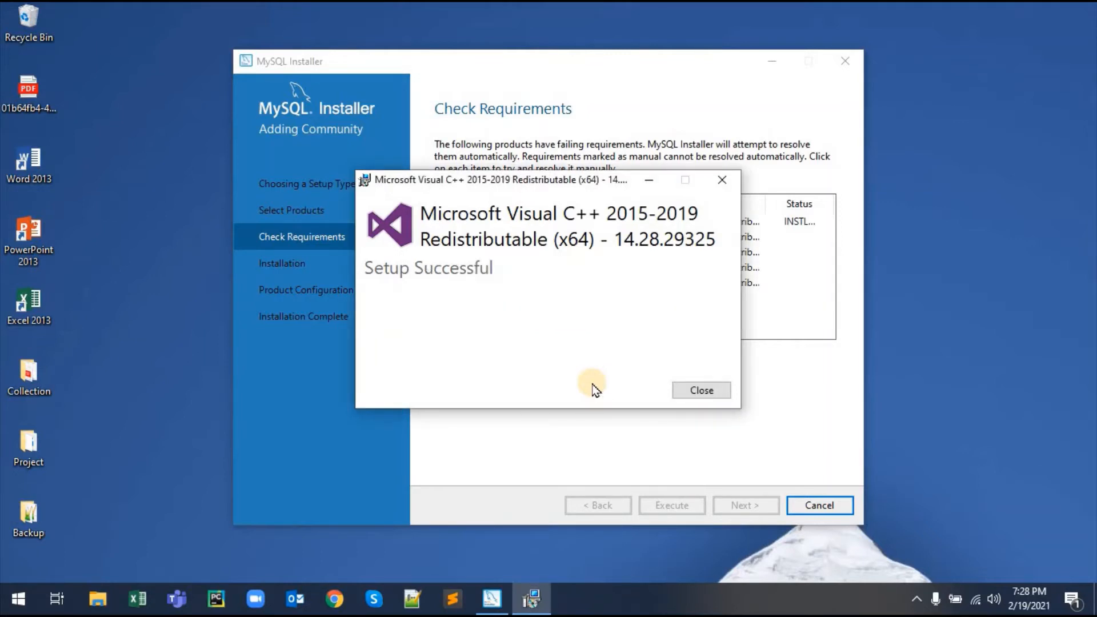
{"action": "left_click", "coordinate": [692, 393]}
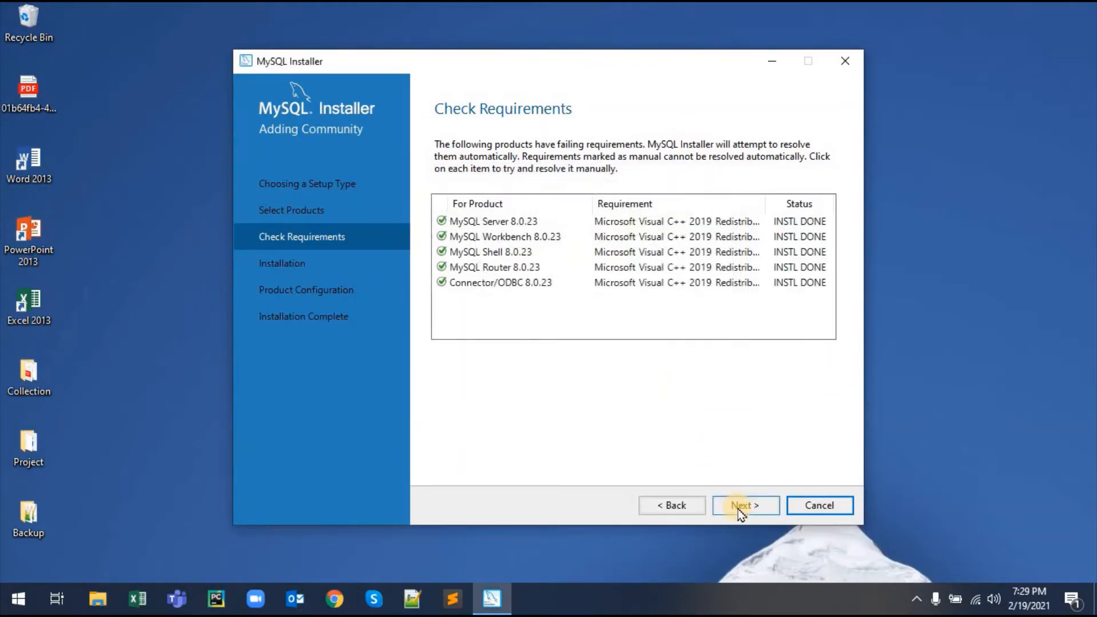
Step: Install all eight MySQL 8.0.23 products to Complete and advance to Product Configuration
{"action": "left_click", "coordinate": [738, 506]}
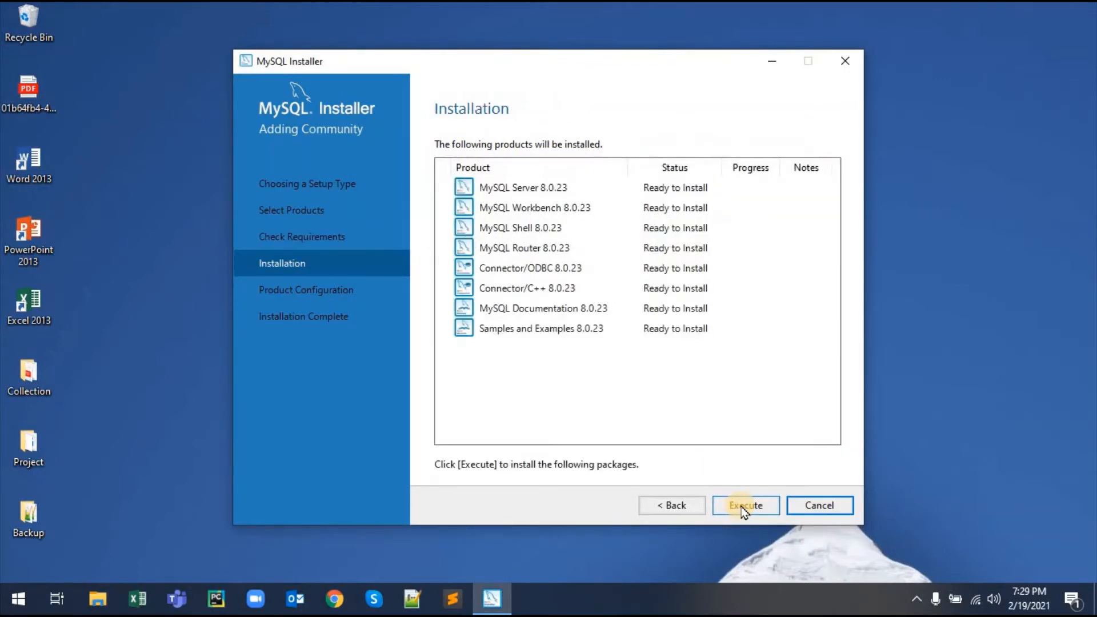
{"action": "left_click", "coordinate": [745, 506]}
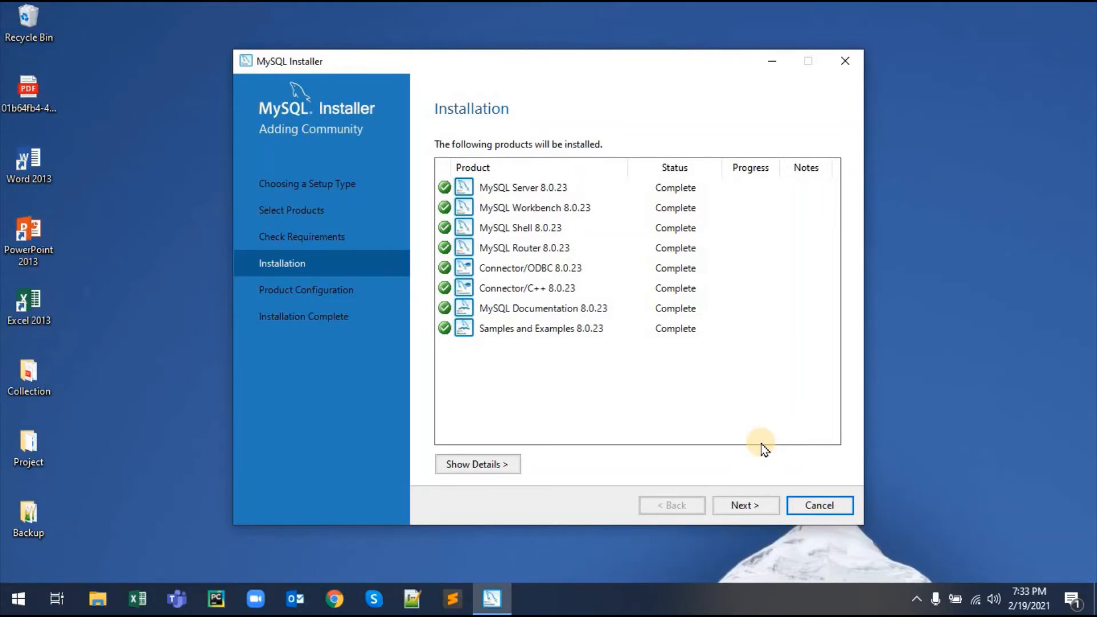
{"action": "left_click", "coordinate": [759, 505]}
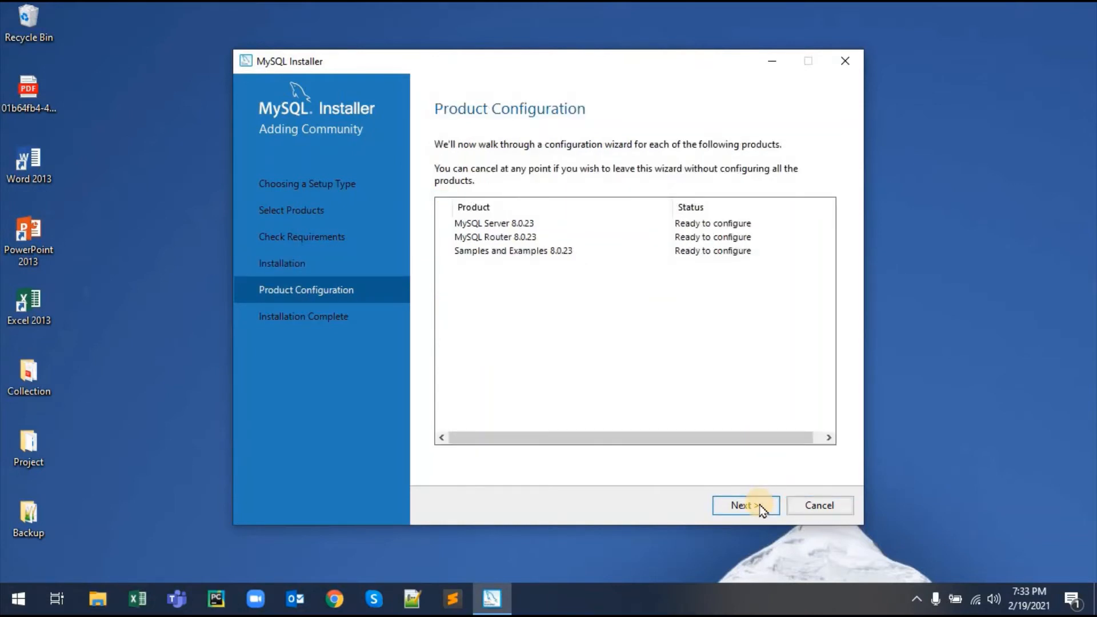
Step: Accept Development Computer on port 3306 and strong password encryption for MySQL Server
{"action": "left_click", "coordinate": [759, 505]}
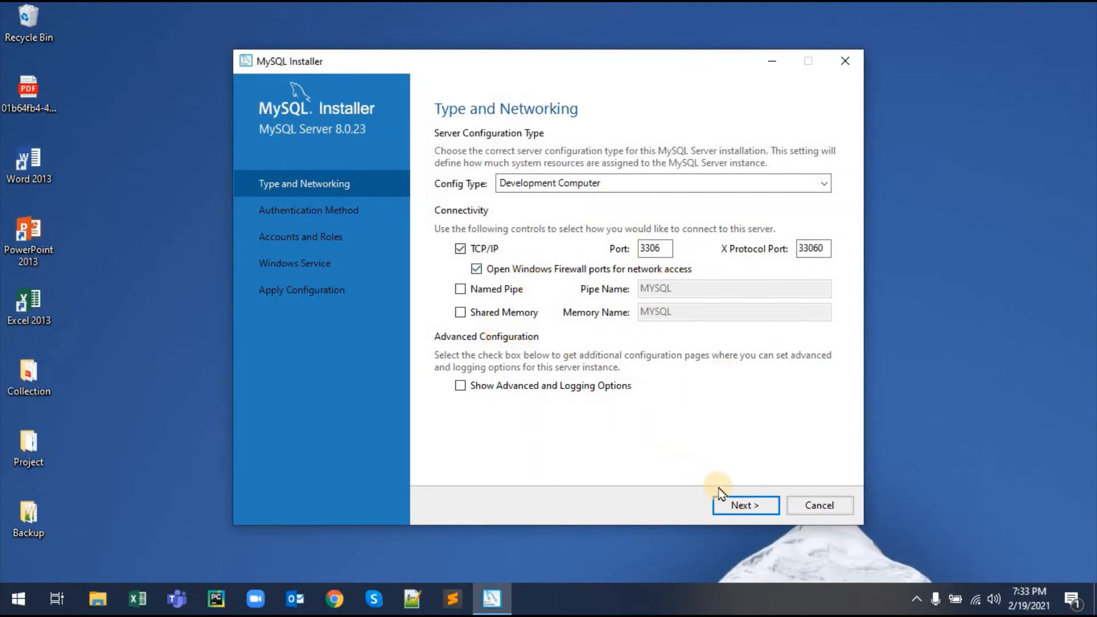
{"action": "left_click", "coordinate": [728, 502]}
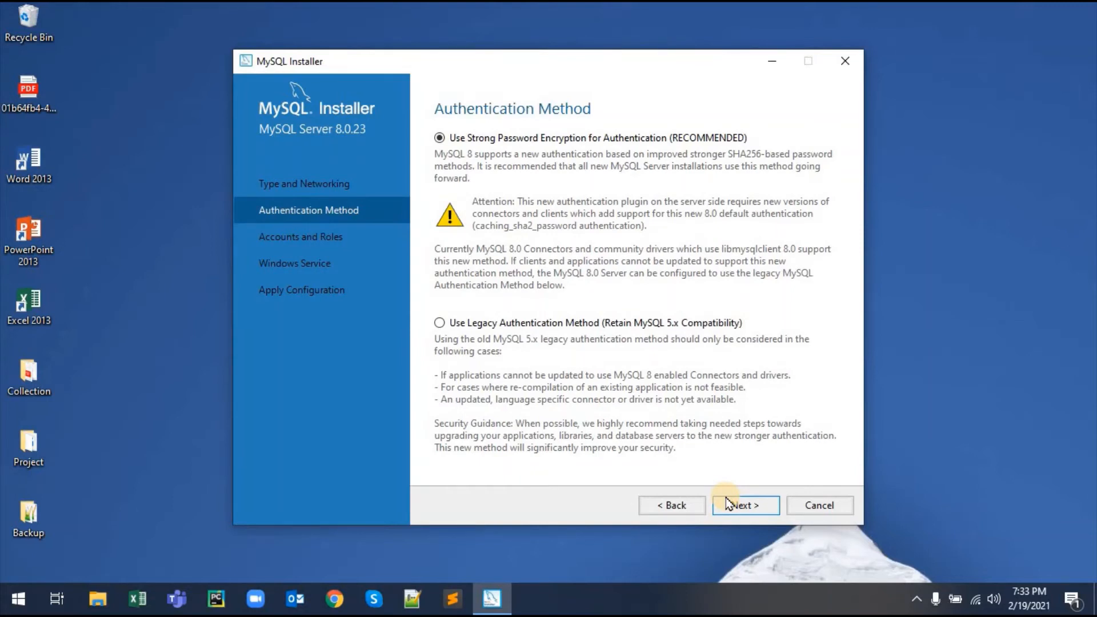
{"action": "left_click", "coordinate": [727, 504]}
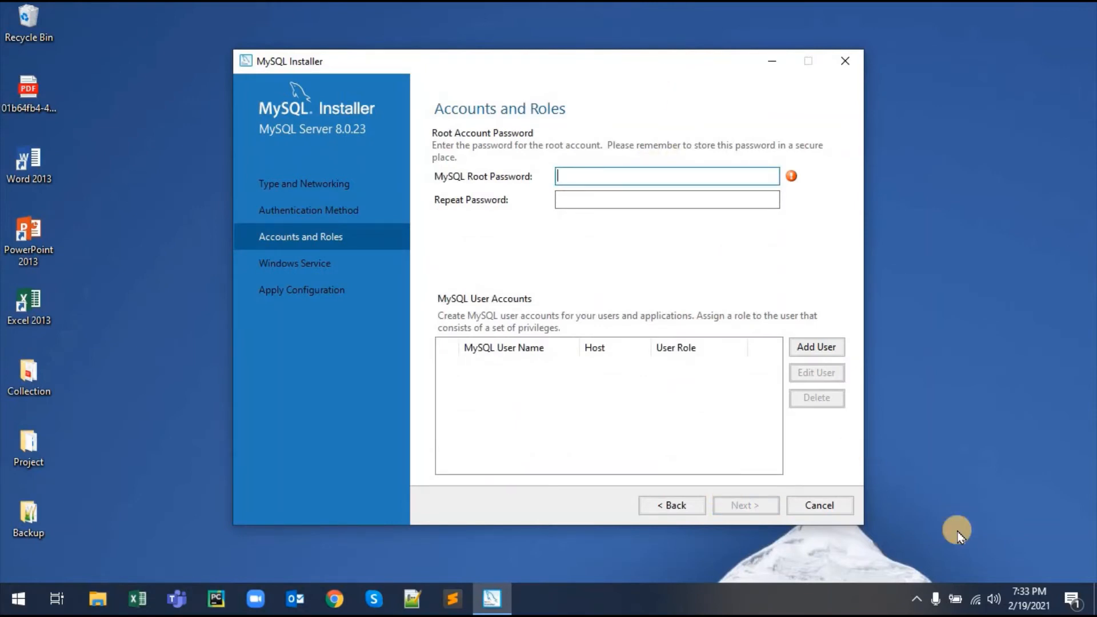
Step: Enter and confirm the root account password, keeping default Windows service settings
{"action": "type", "text": "root"}
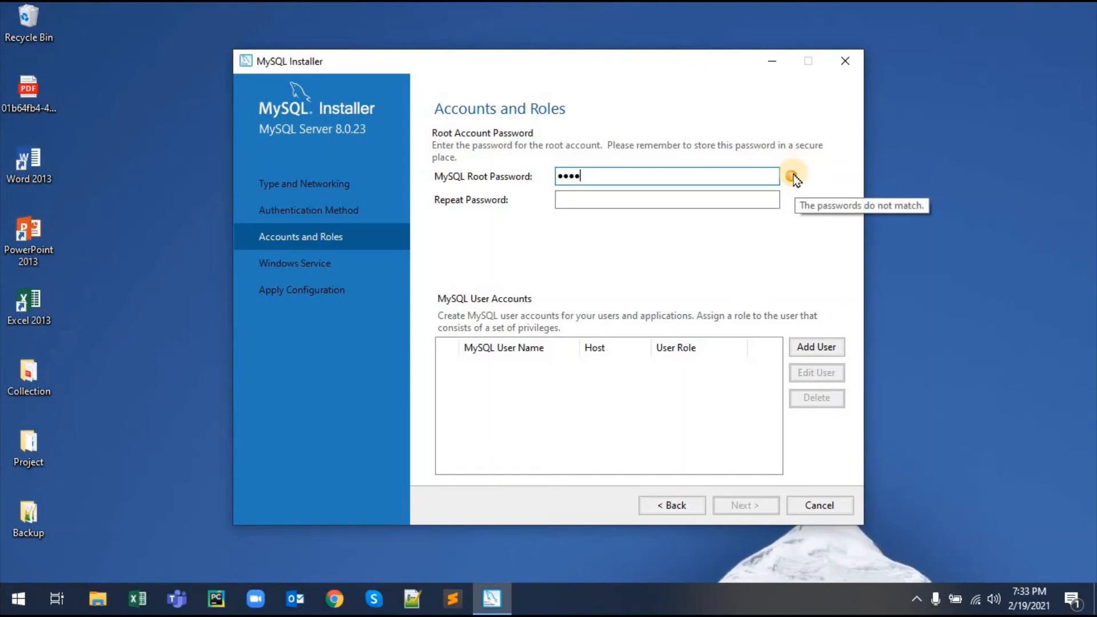
{"action": "left_click", "coordinate": [710, 201]}
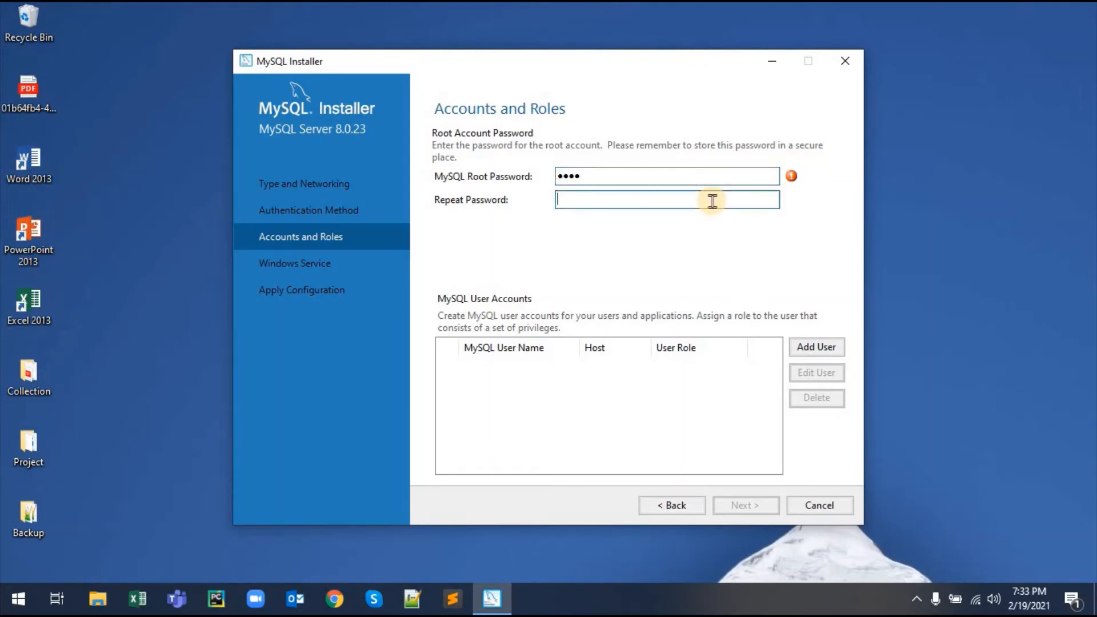
{"action": "type", "text": "1234"}
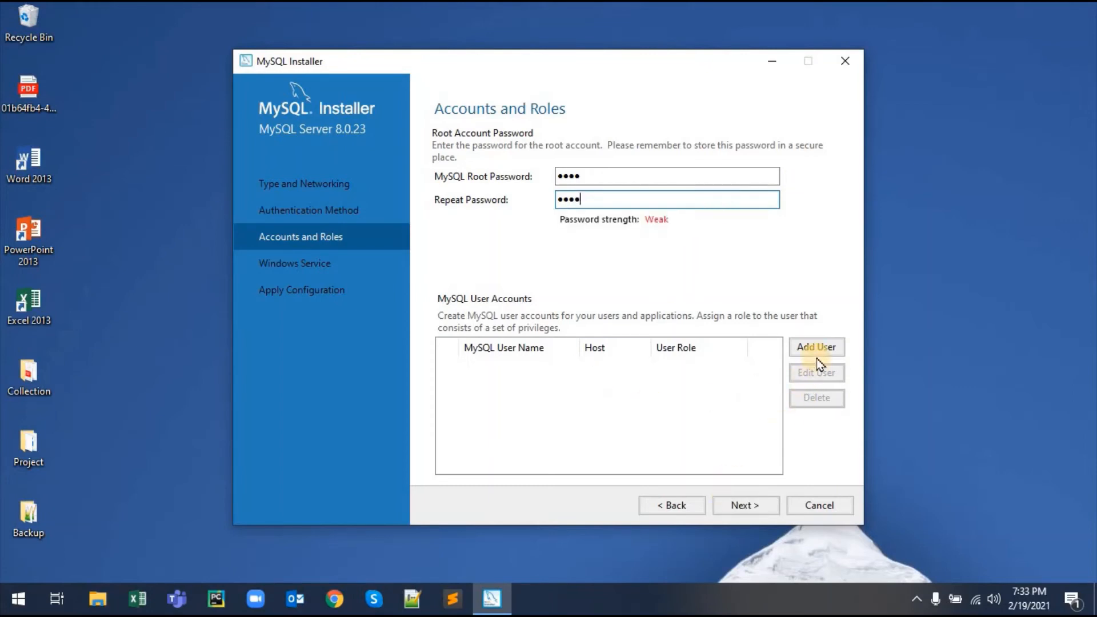
{"action": "left_click", "coordinate": [765, 505]}
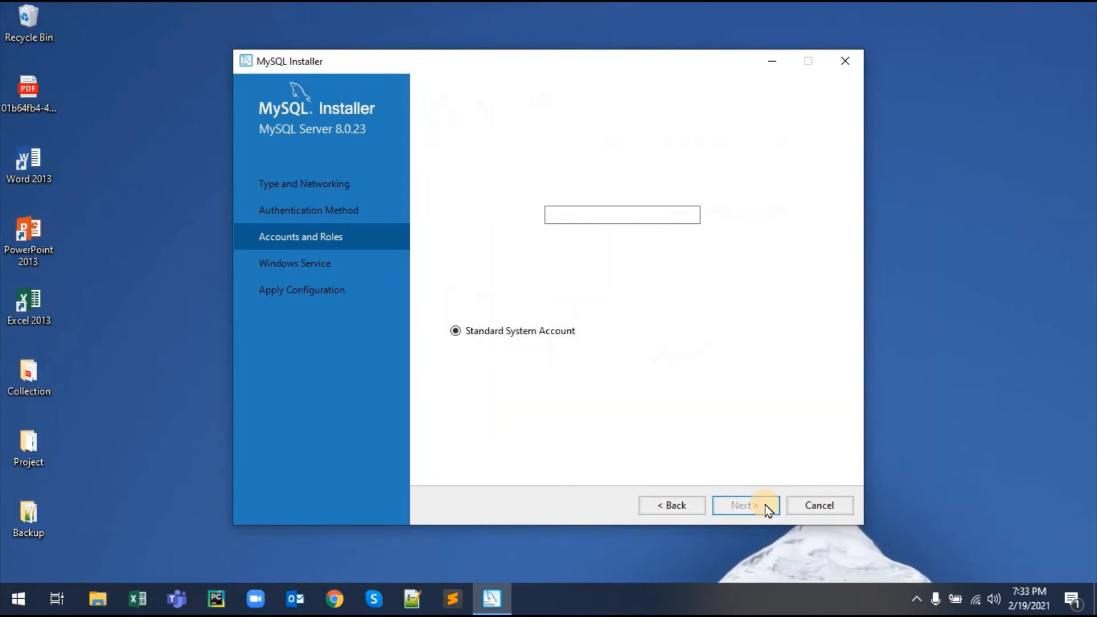
{"action": "left_click", "coordinate": [765, 505]}
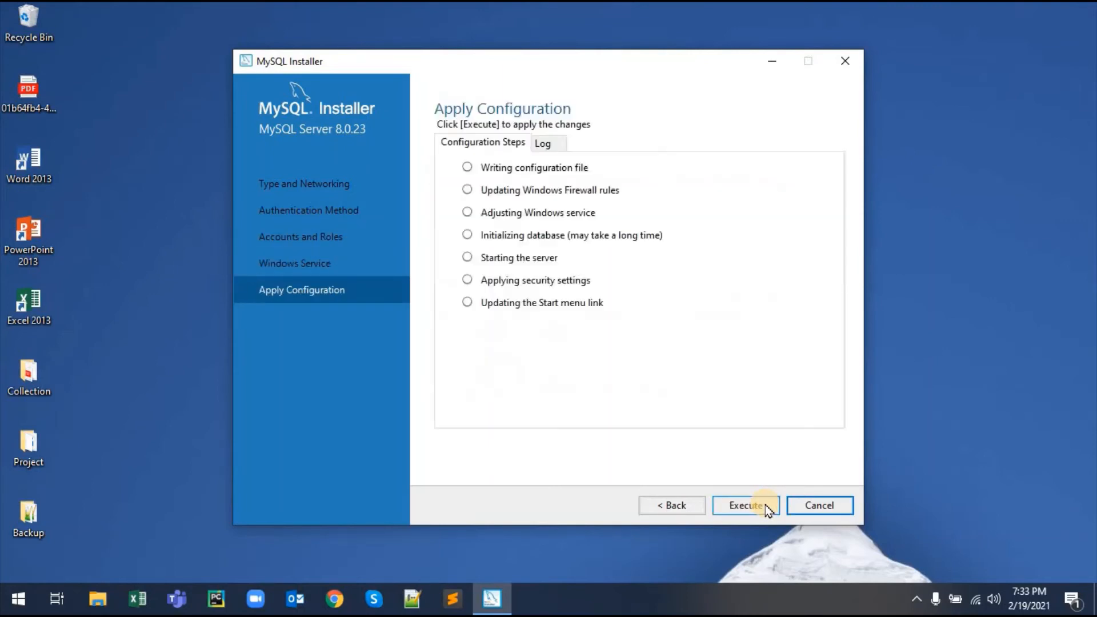
Step: Execute the MySQL Server 8.0.23 configuration and finish once every step succeeds
{"action": "left_click", "coordinate": [765, 505]}
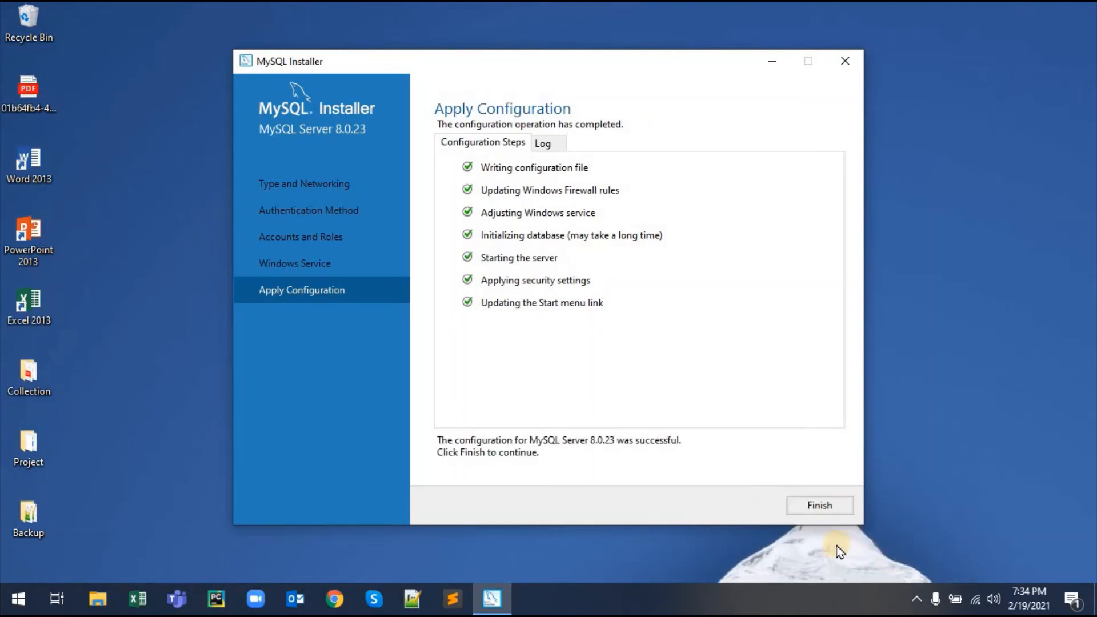
{"action": "left_click", "coordinate": [820, 506]}
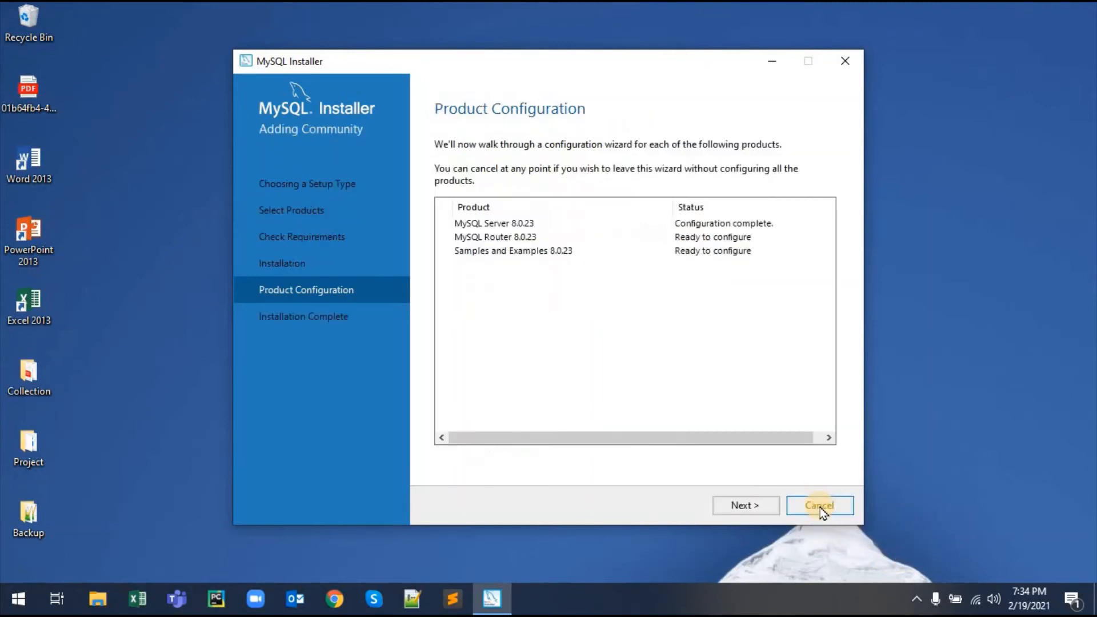
Step: Move past the Router step to Samples and Examples, and verify the root connection with the password
{"action": "left_click", "coordinate": [763, 507]}
{"action": "left_click", "coordinate": [746, 505]}
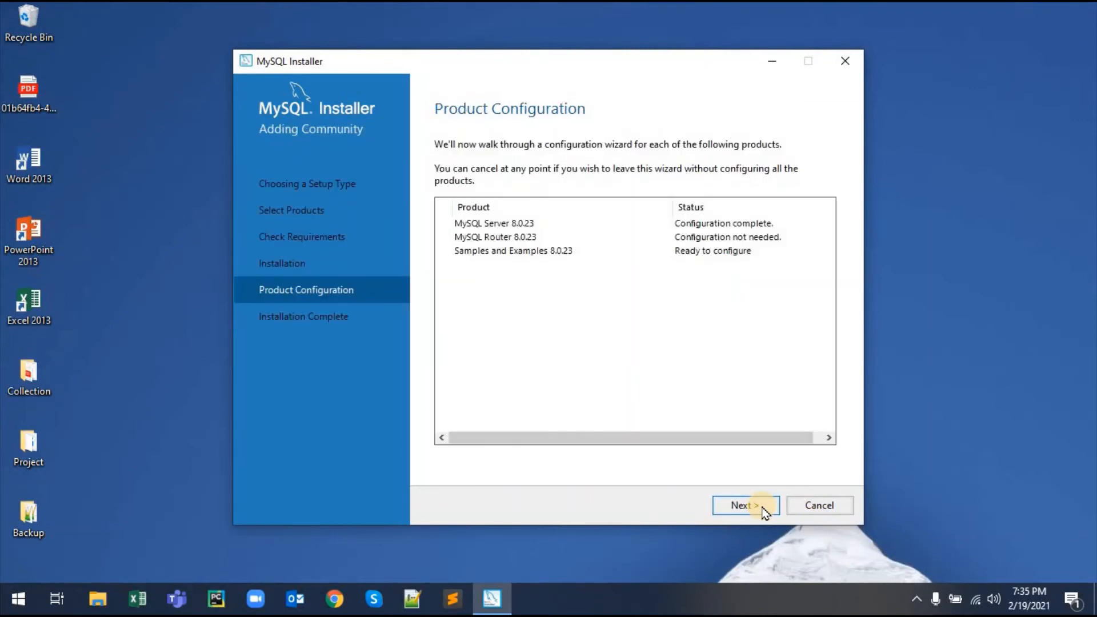
{"action": "left_click", "coordinate": [763, 507]}
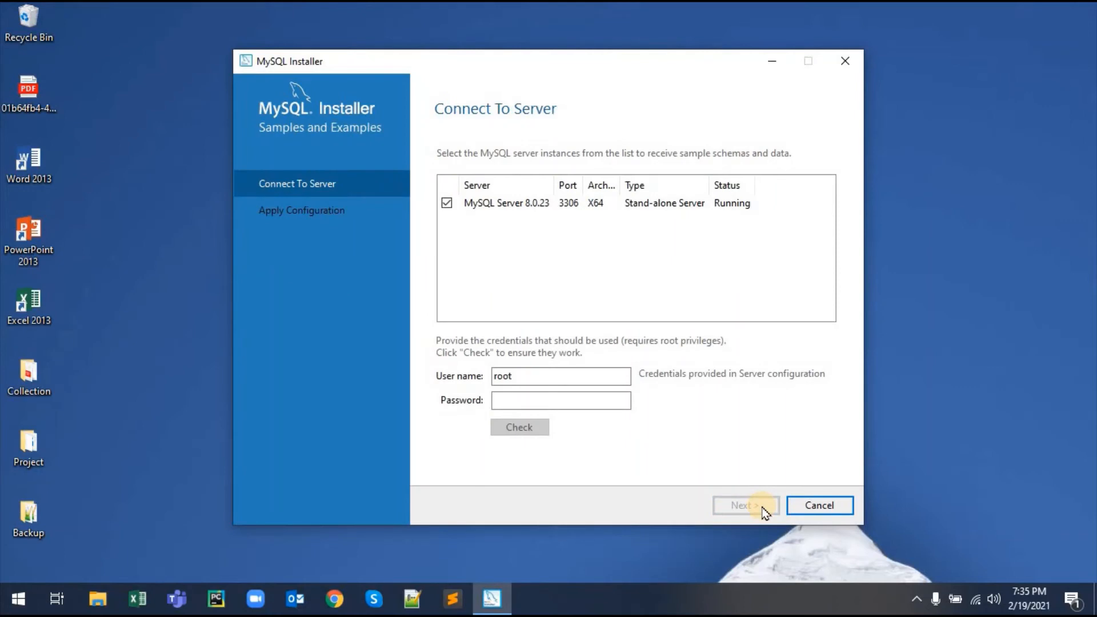
{"action": "left_click", "coordinate": [586, 401]}
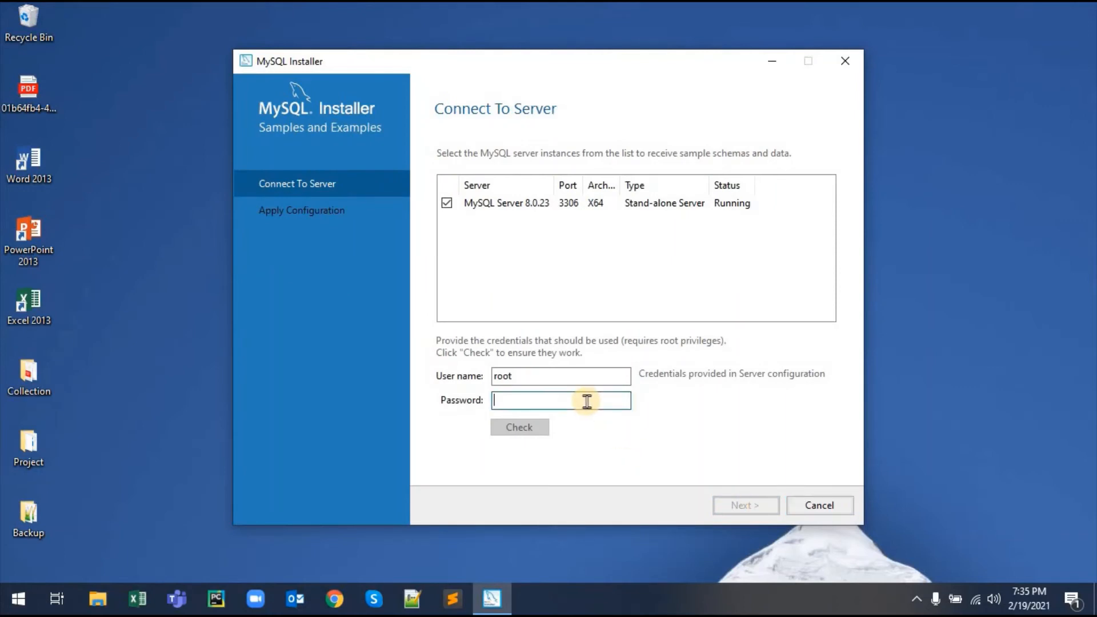
{"action": "type", "text": "r"}
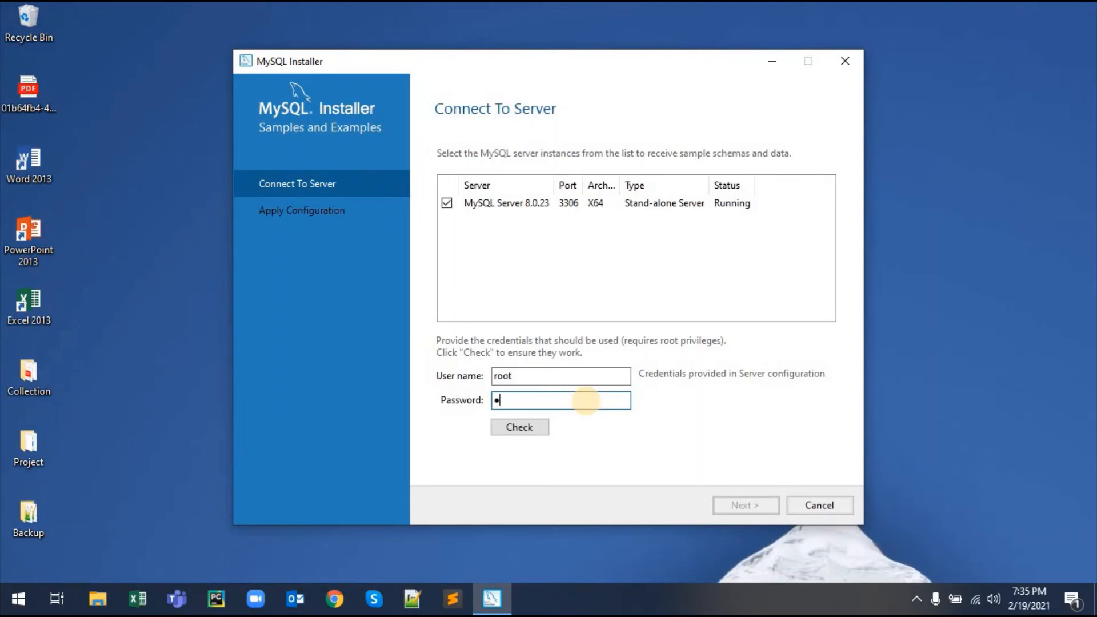
{"action": "type", "text": "oot"}
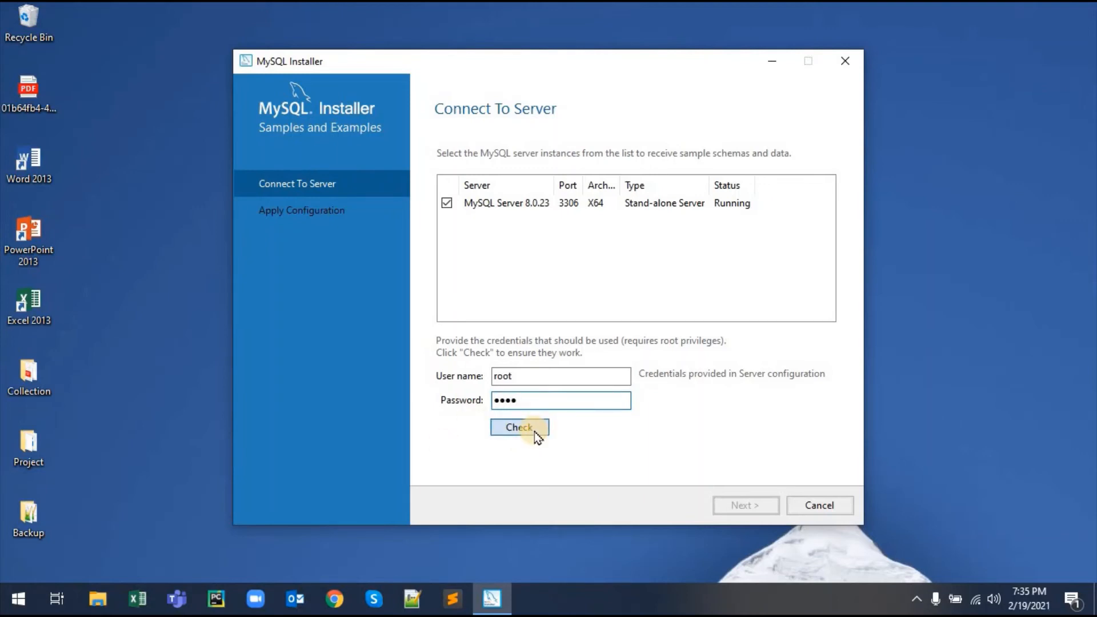
{"action": "left_click", "coordinate": [534, 430]}
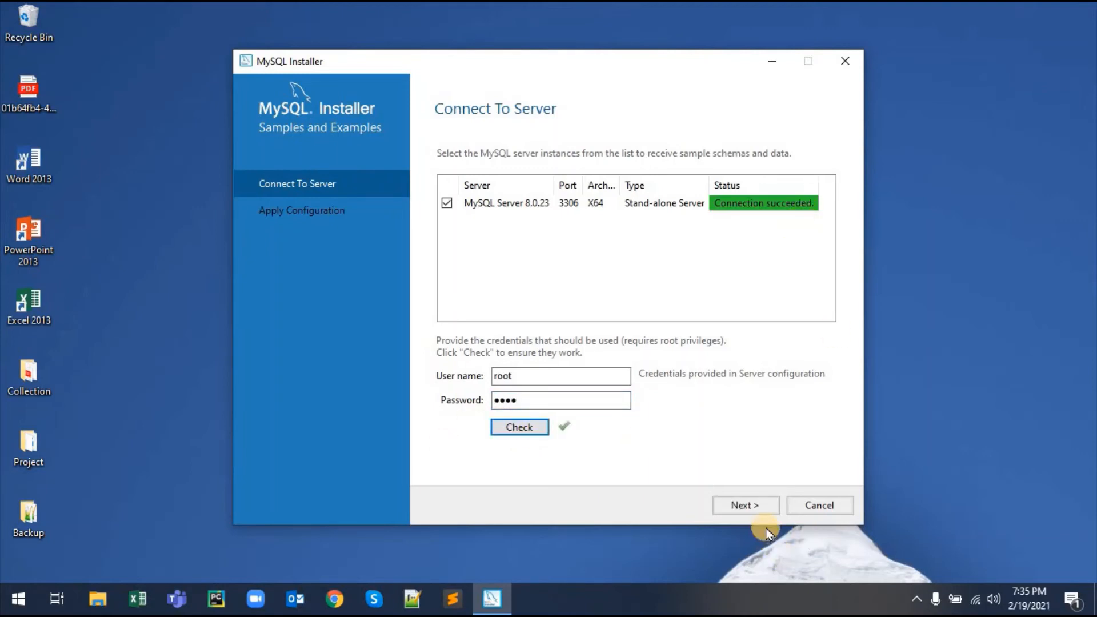
Step: Execute the Samples and Examples configuration and finish it
{"action": "left_click", "coordinate": [760, 506]}
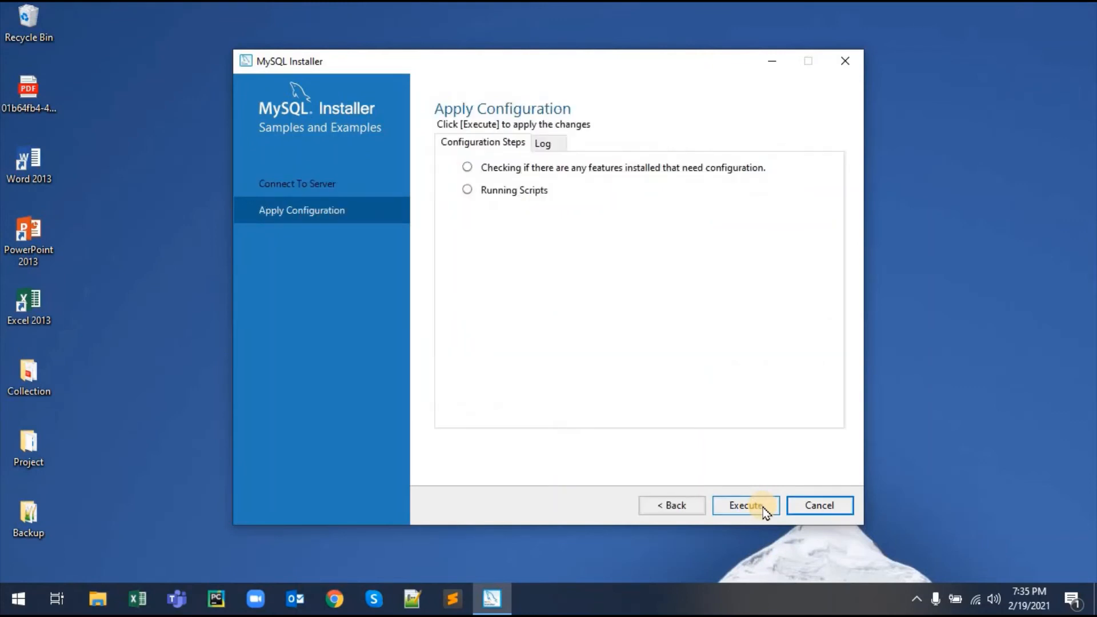
{"action": "left_click", "coordinate": [745, 506]}
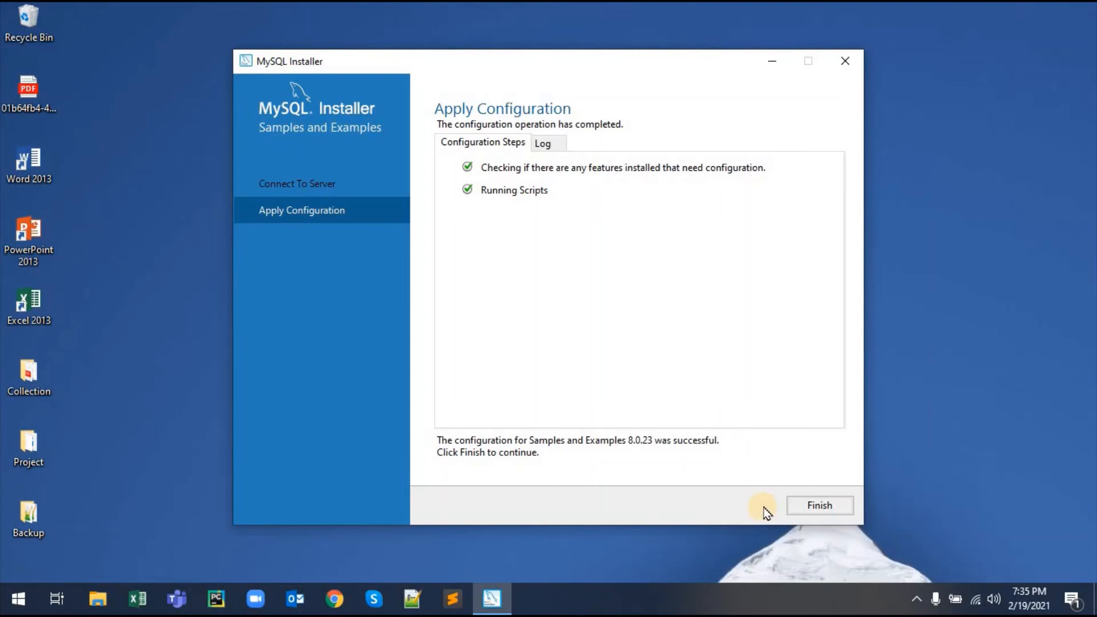
{"action": "left_click", "coordinate": [836, 517]}
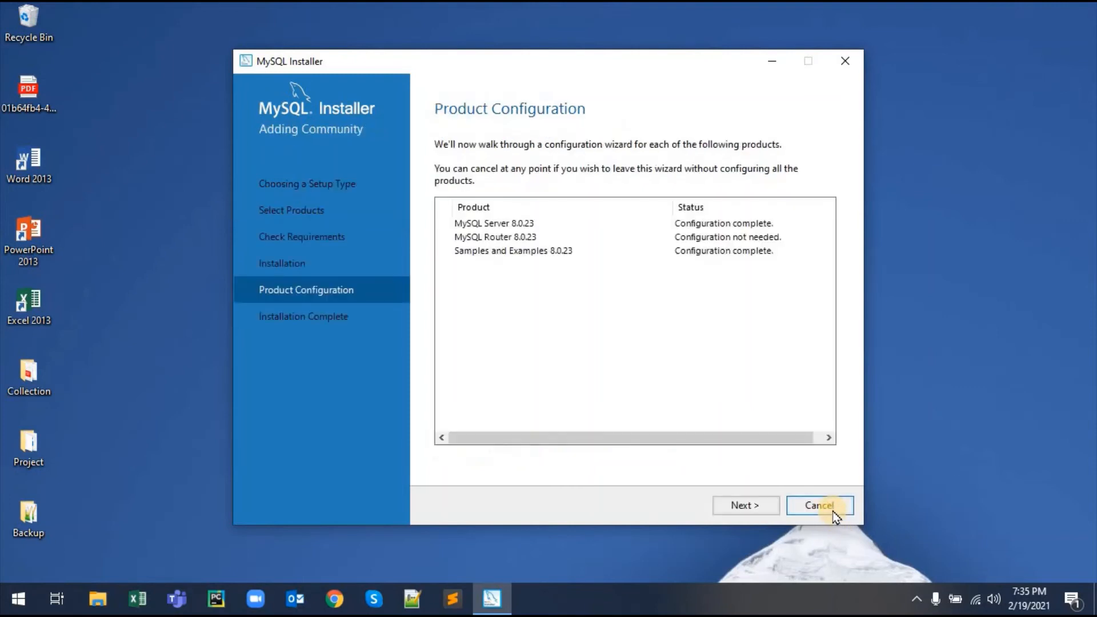
Step: Reach Installation Complete and finish, launching MySQL Workbench and MySQL Shell
{"action": "left_click", "coordinate": [741, 507]}
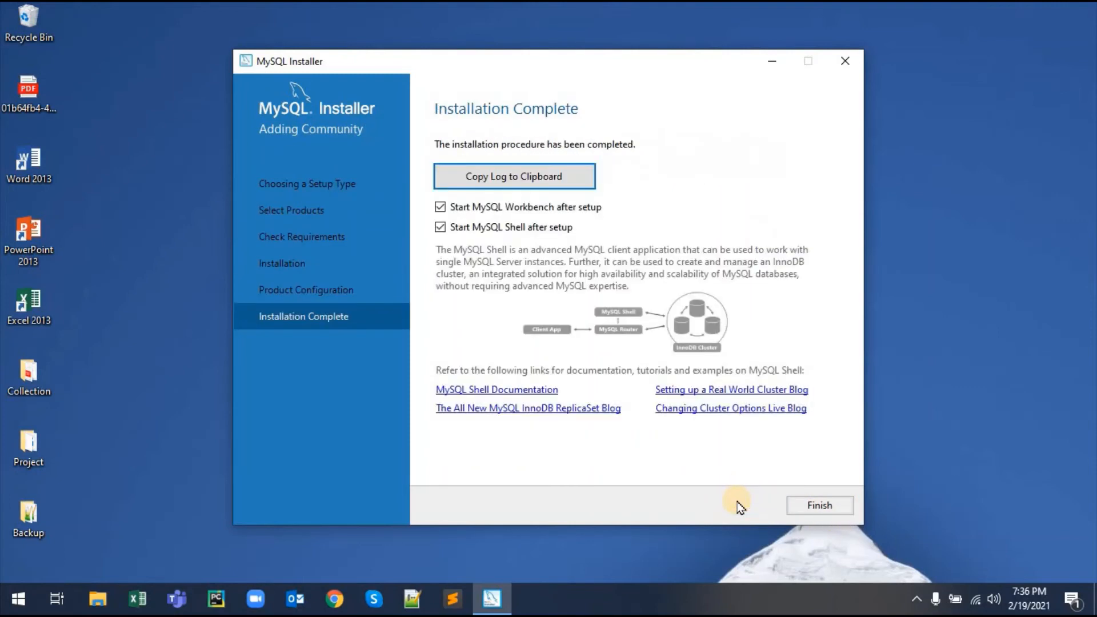
{"action": "left_click", "coordinate": [798, 511]}
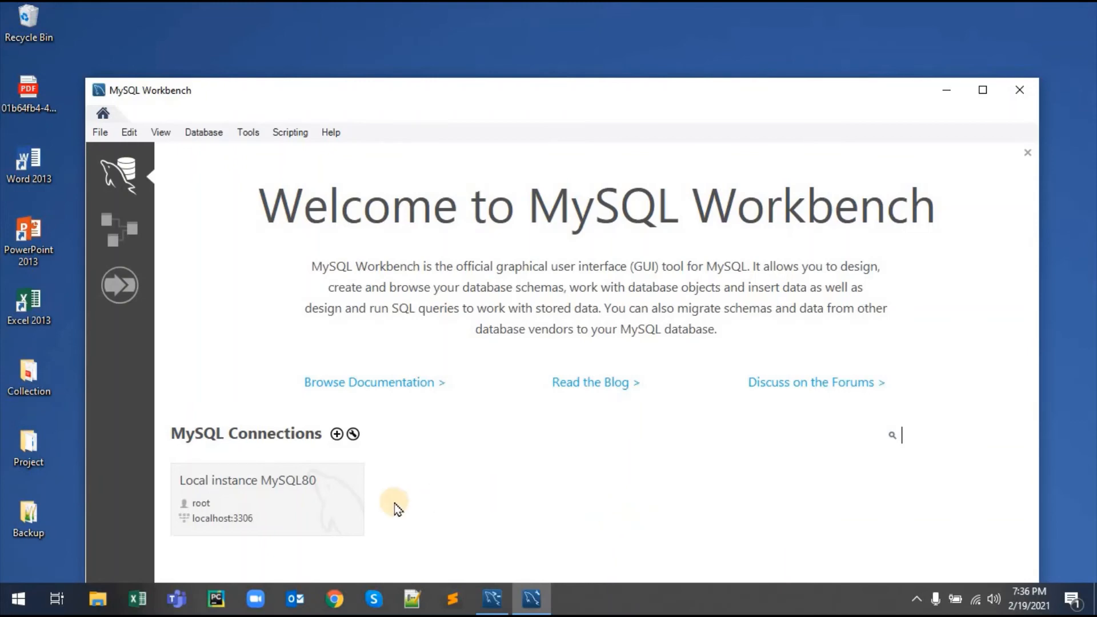
Step: Connect to Local instance MySQL80 with the root password
{"action": "left_click", "coordinate": [283, 502]}
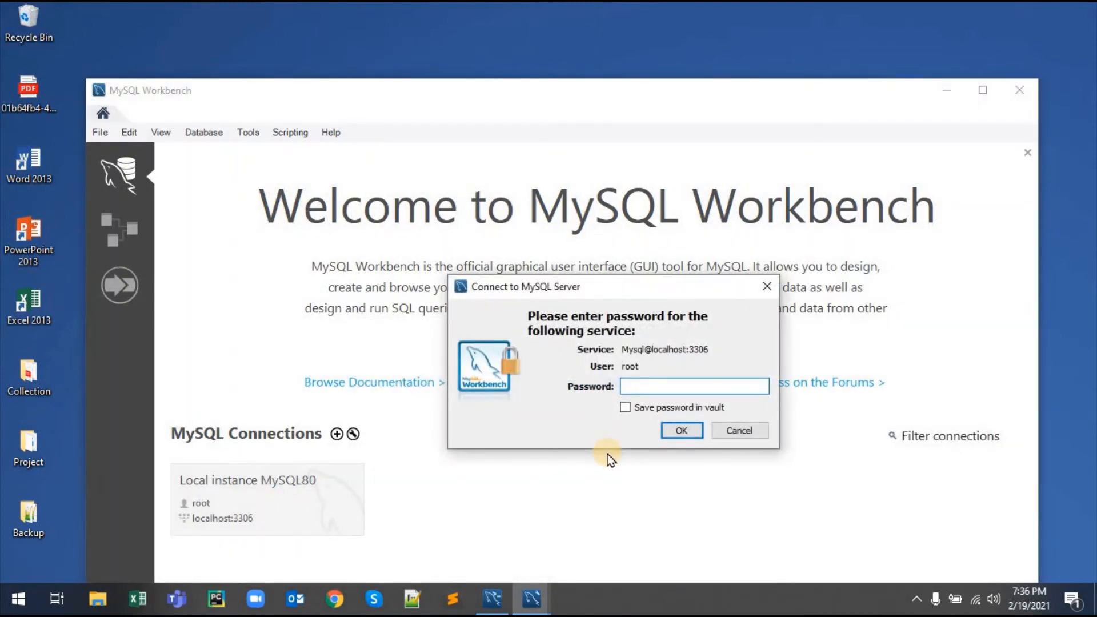
{"action": "type", "text": "root"}
{"action": "key", "text": "Return"}
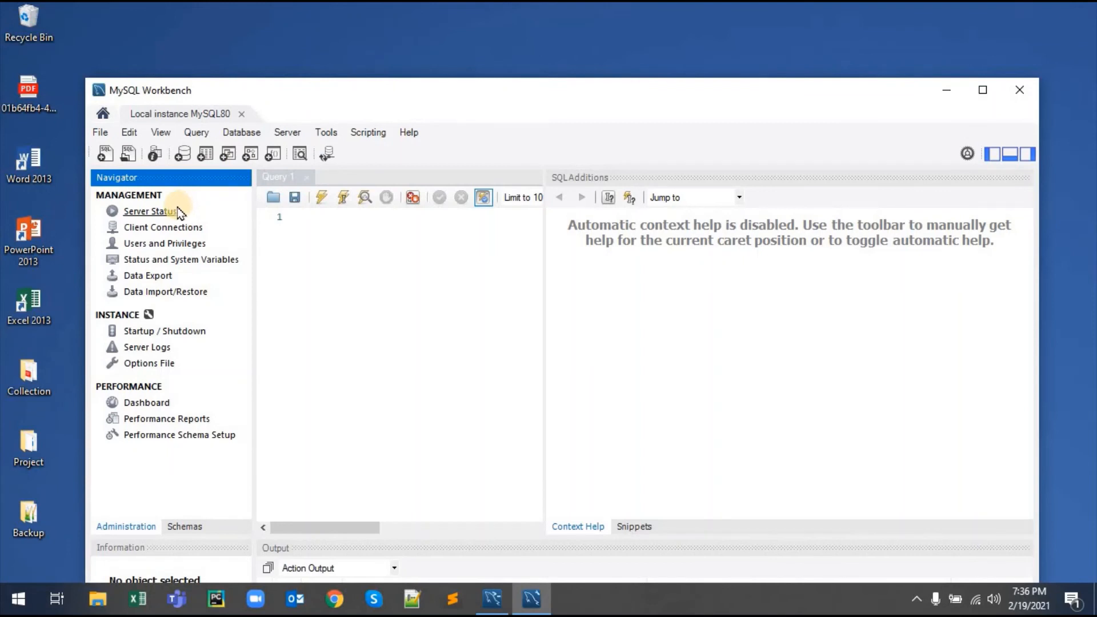
Step: View the Server Status page, then close MySQL Workbench
{"action": "left_click", "coordinate": [161, 211]}
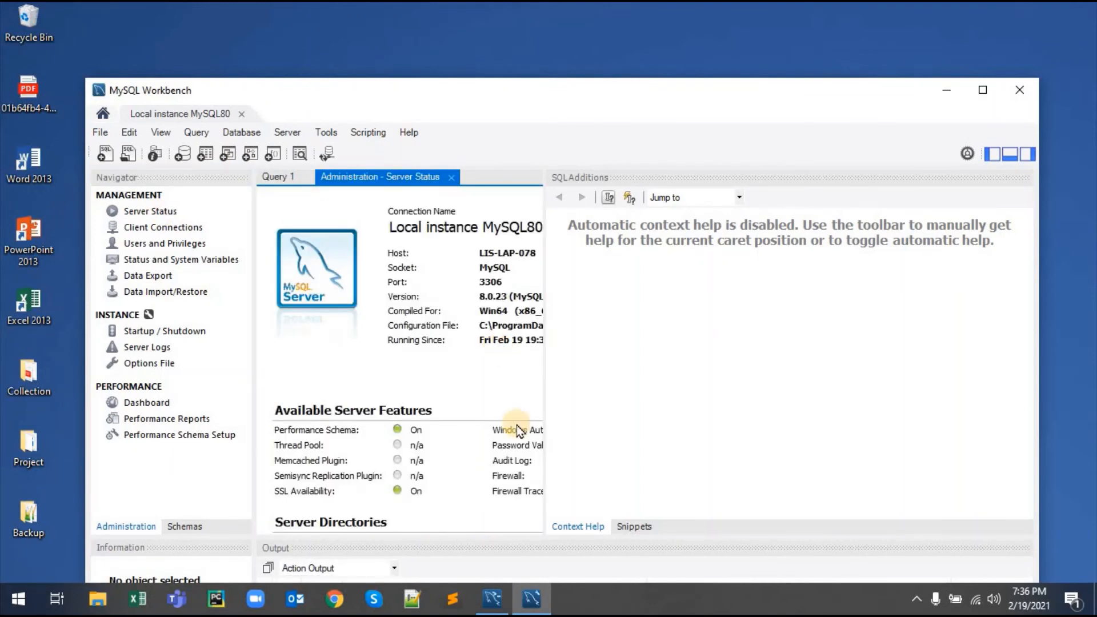
{"action": "left_click", "coordinate": [1022, 89]}
{"action": "left_click", "coordinate": [355, 291]}
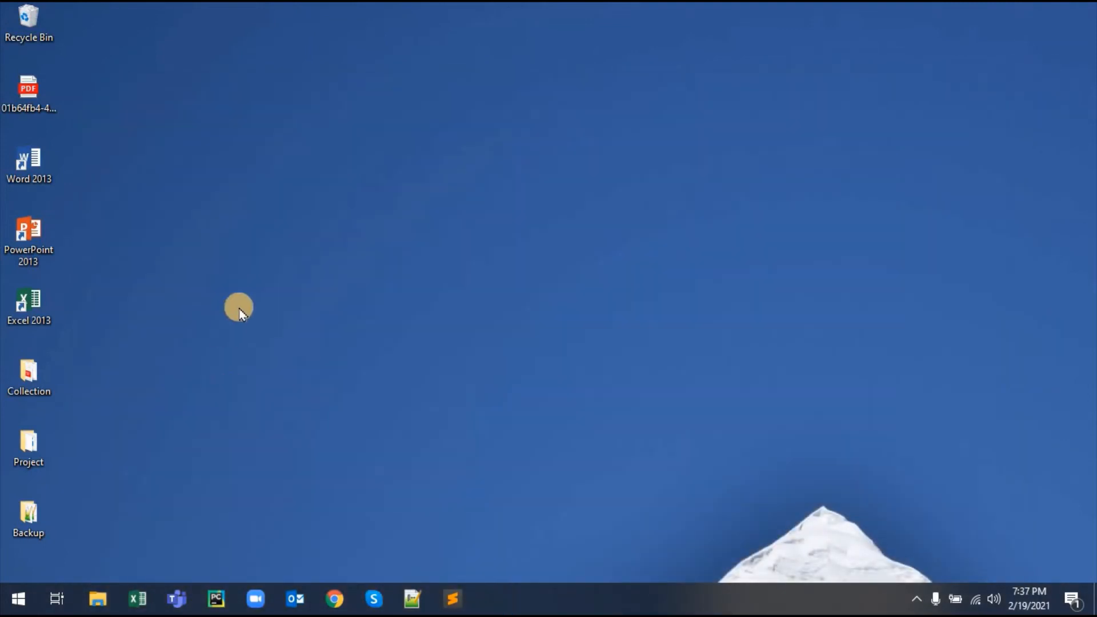
Step: Search the Start menu for 'mysql' and launch MySQL 8.0 Command Line Client
{"action": "left_click", "coordinate": [18, 598]}
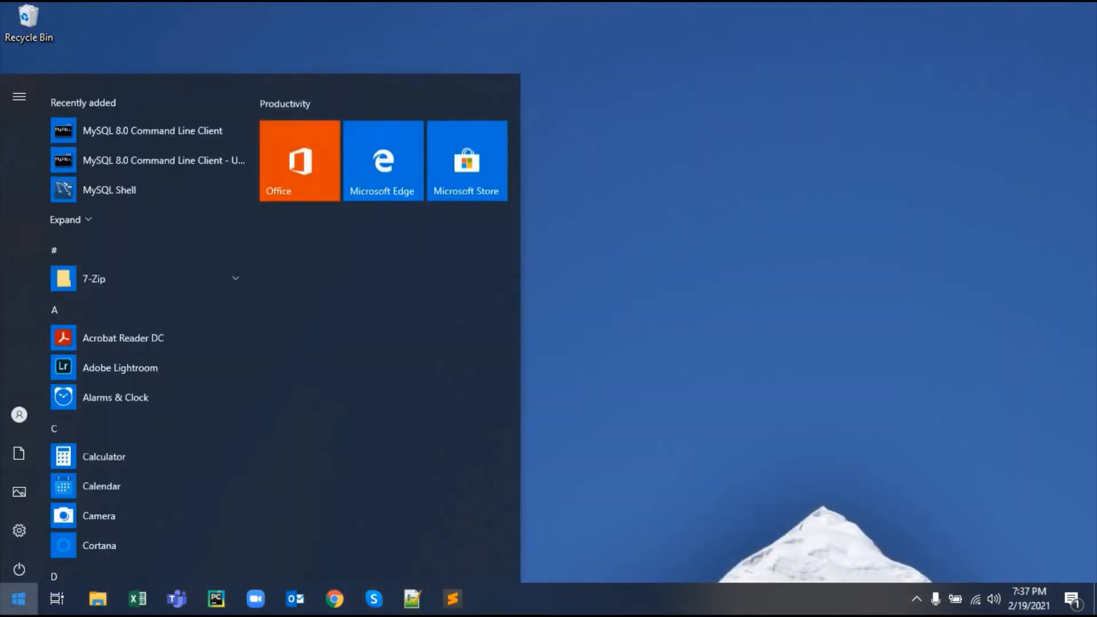
{"action": "type", "text": "m"}
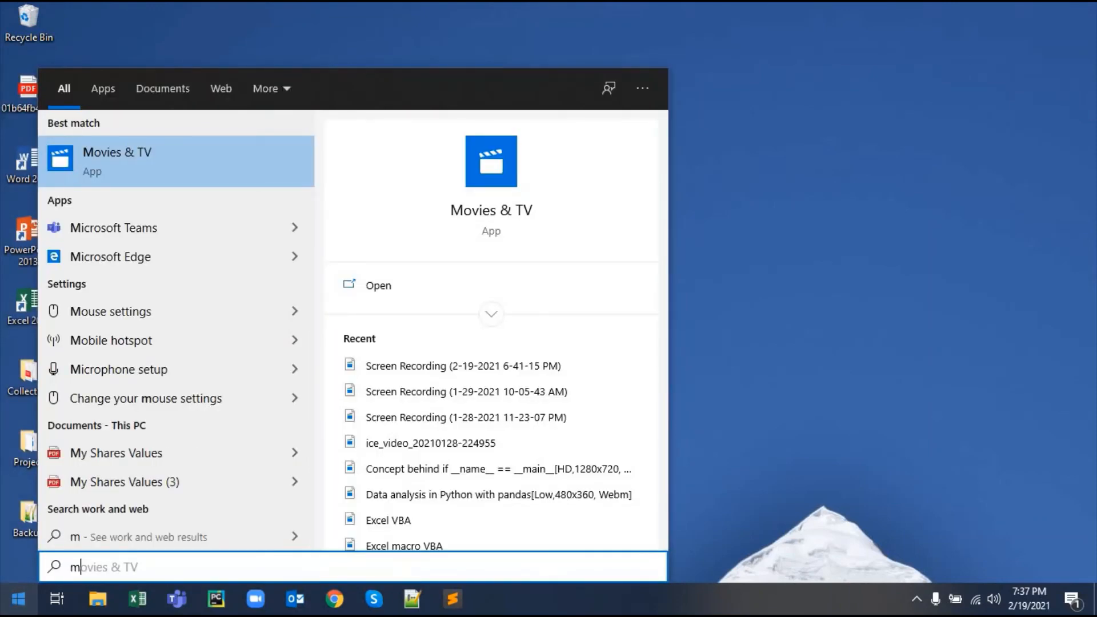
{"action": "type", "text": "ysql"}
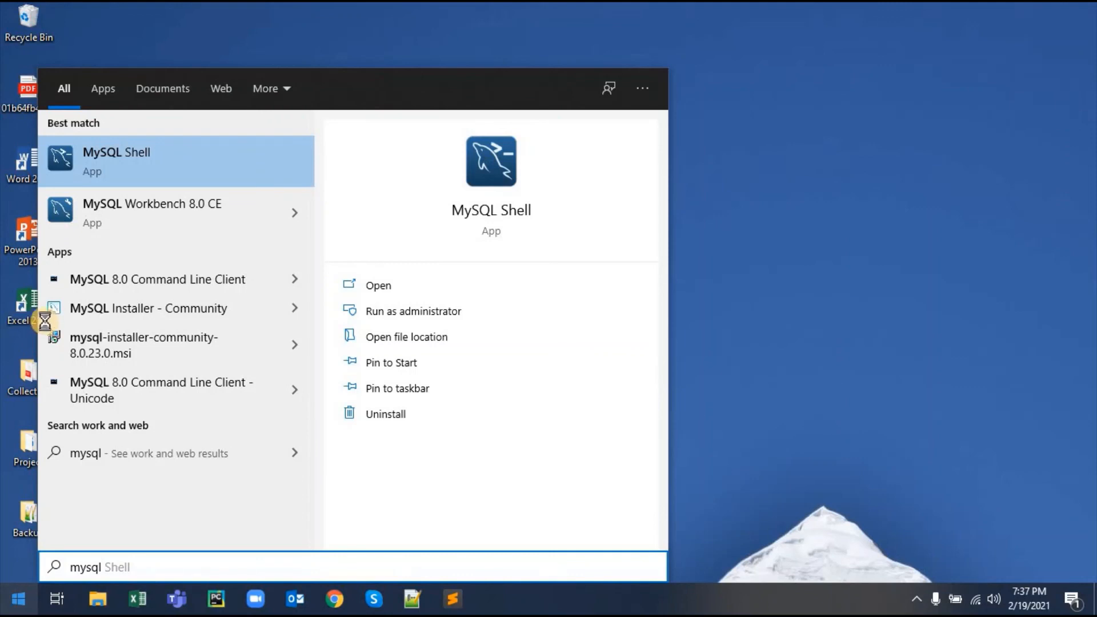
{"action": "left_click", "coordinate": [122, 282]}
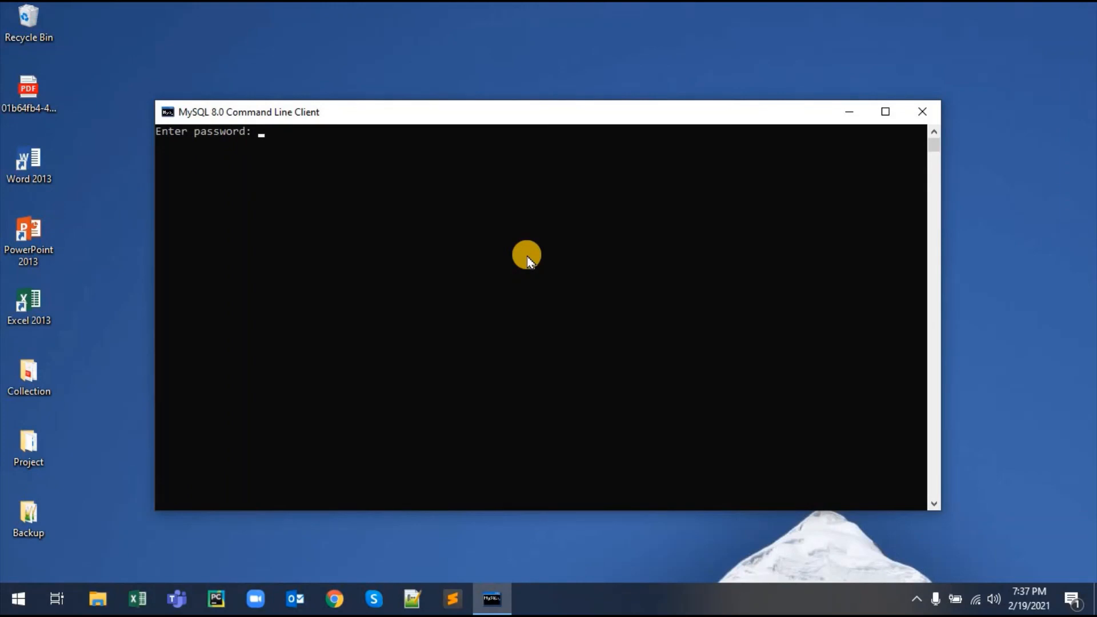
Step: Log in with the root password and run 'Create Database Thequickblog;'
{"action": "type", "text": "root"}
{"action": "key", "text": "Return"}
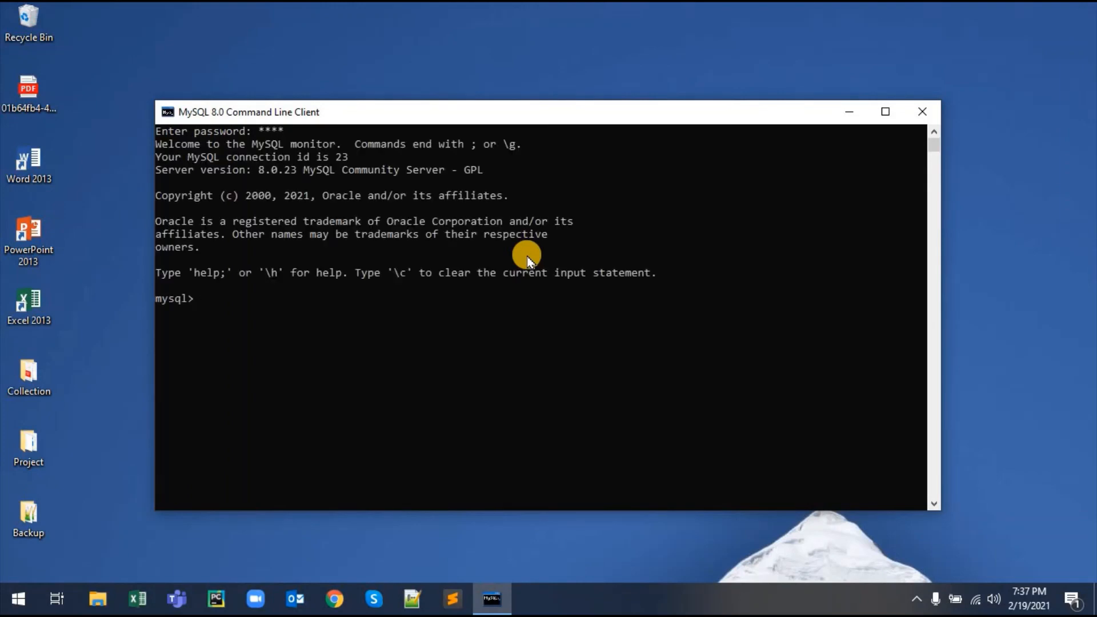
{"action": "type", "text": "Create Database Thequic"}
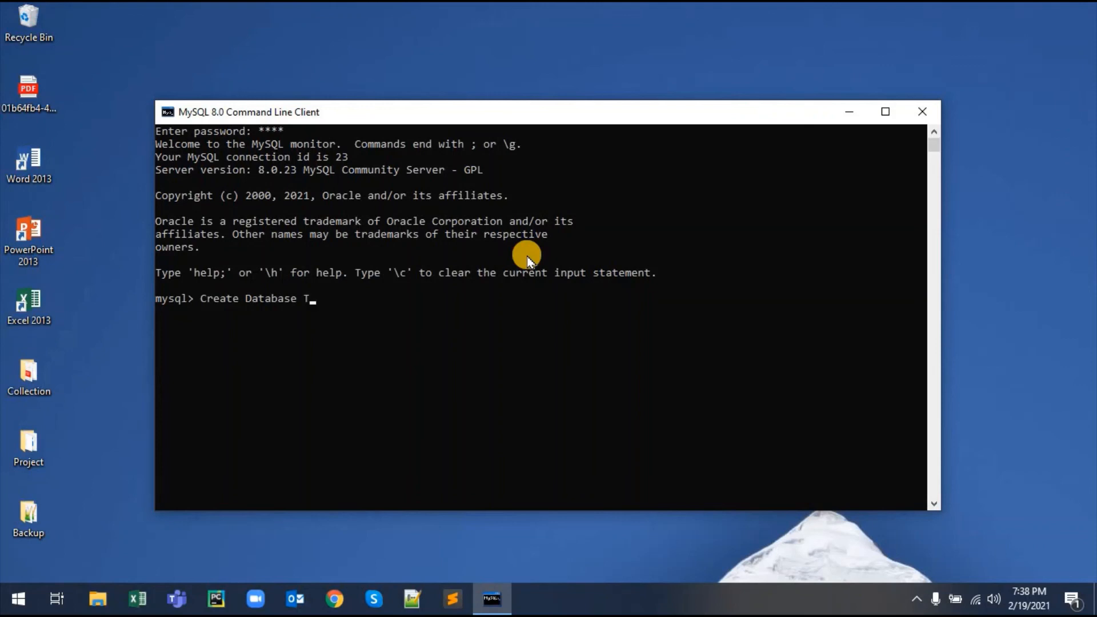
{"action": "type", "text": "kblog;"}
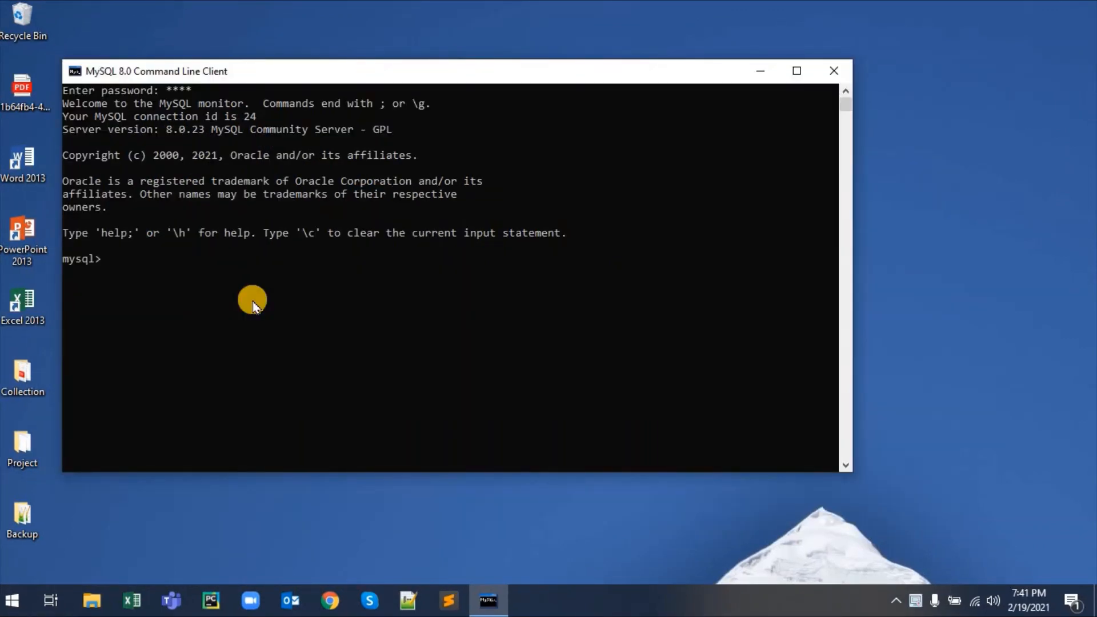
Step: Run 'show databases;' to confirm thequickblog is listed, then type exit
{"action": "type", "text": "show databases;"}
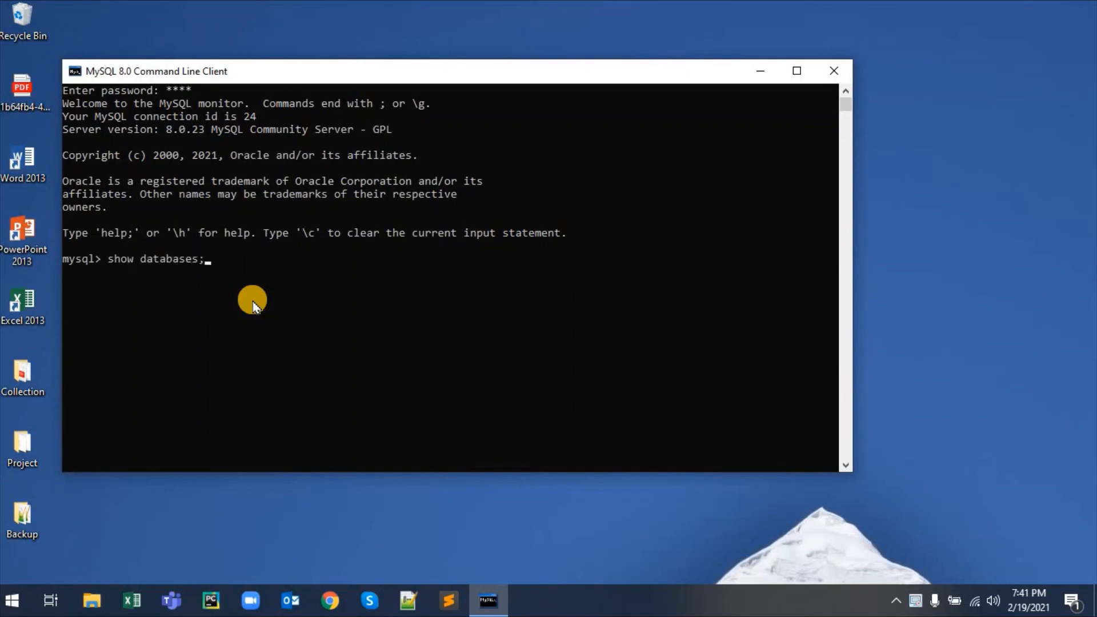
{"action": "key", "text": "Return"}
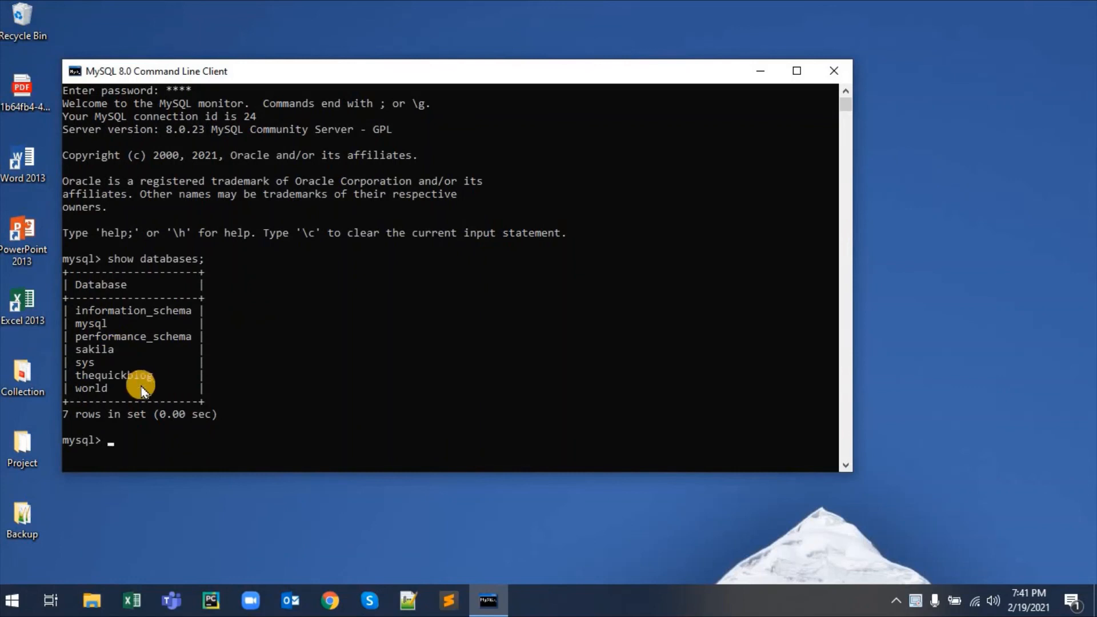
{"action": "left_click", "coordinate": [147, 379]}
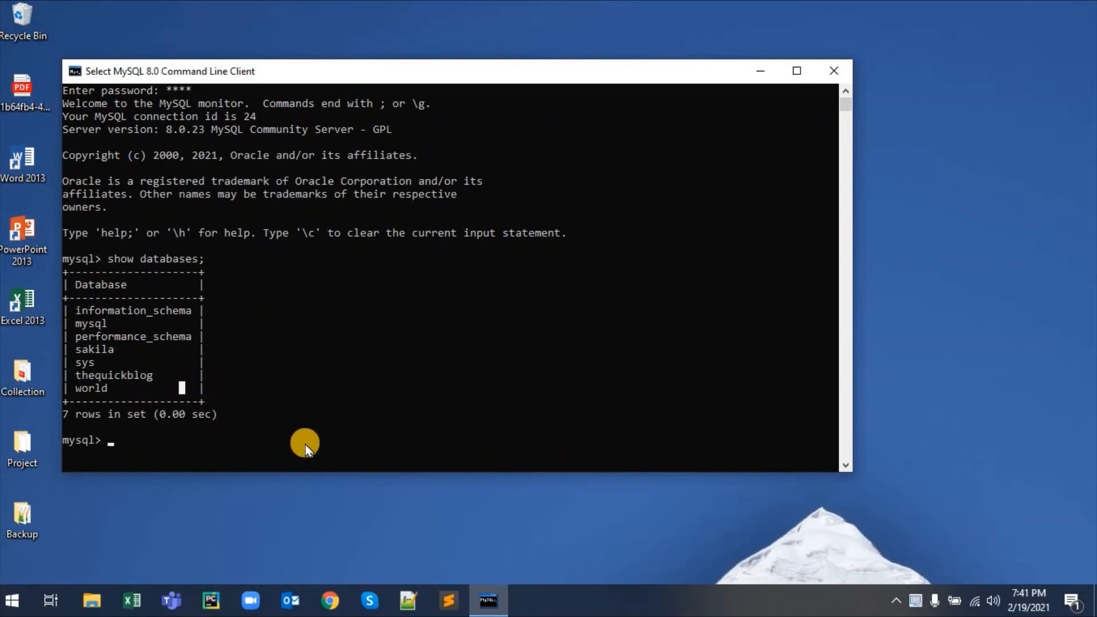
{"action": "type", "text": "exot"}
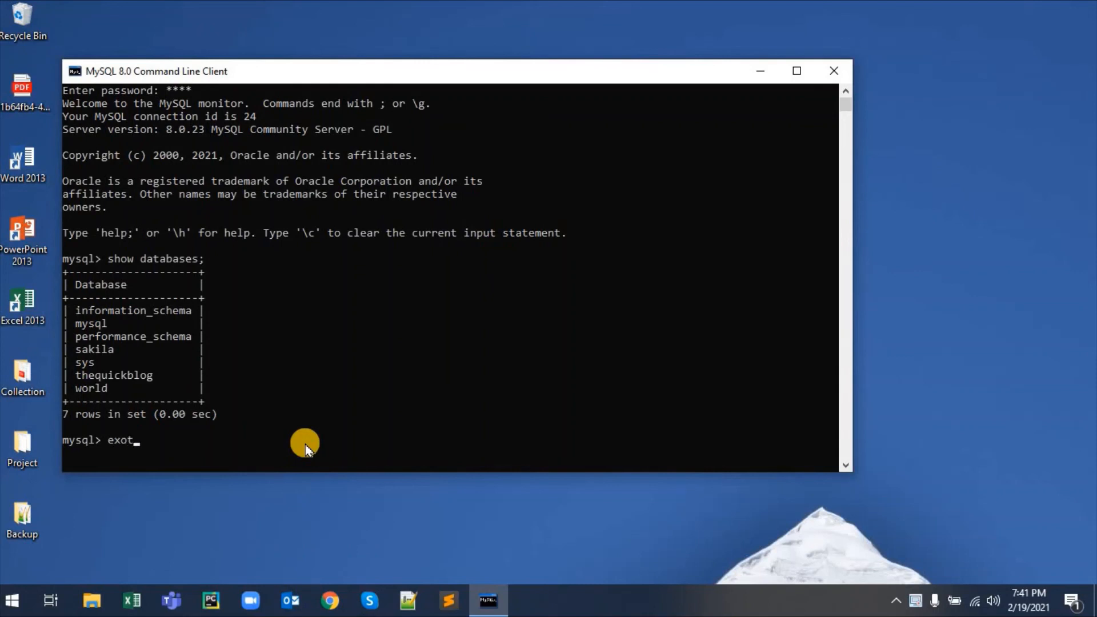
{"action": "key", "text": "BackSpace"}
{"action": "key", "text": "BackSpace"}
{"action": "type", "text": "it"}
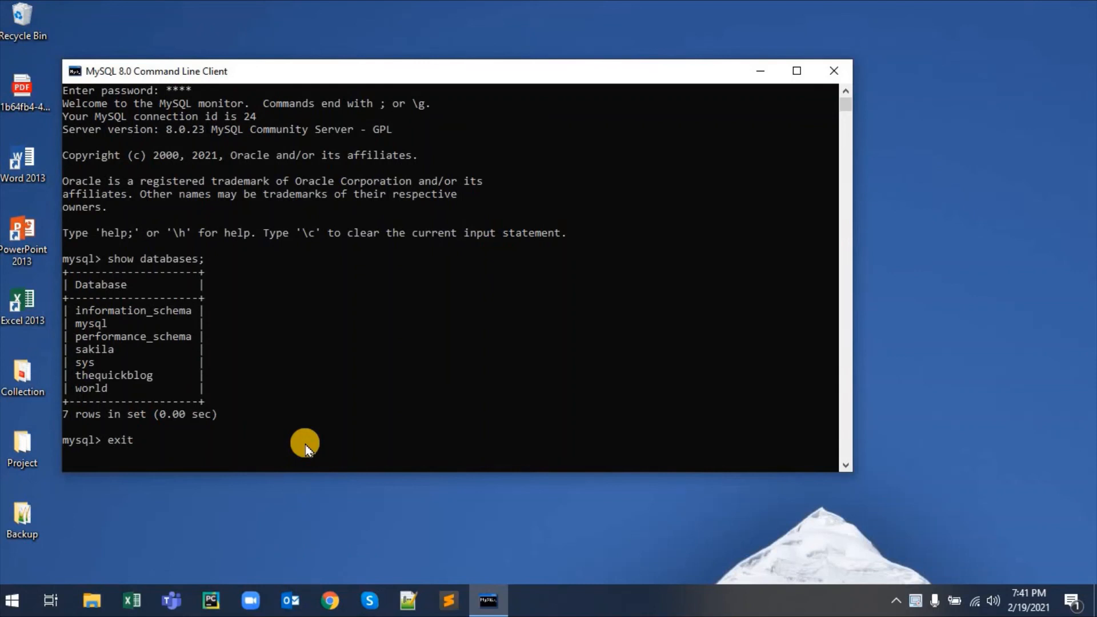